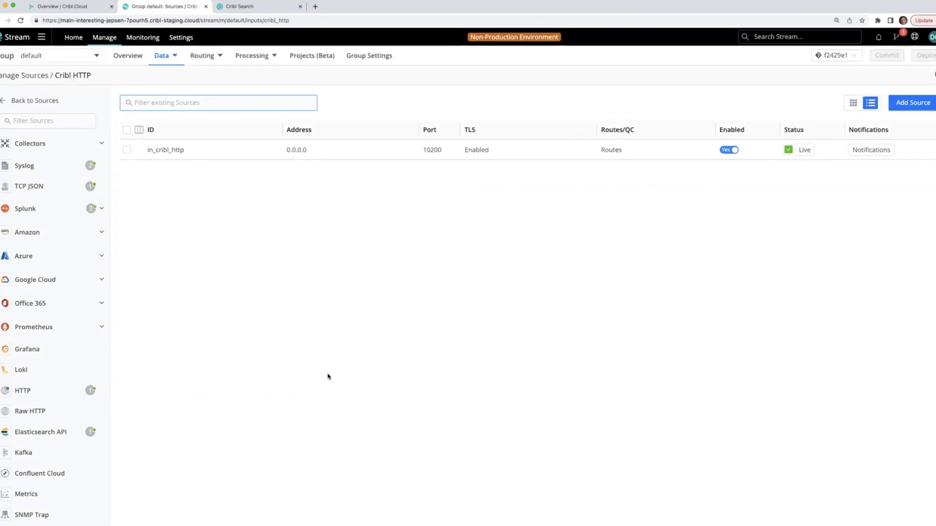
Open the in_cribl_http source and check its address and port settings
{"action": "left_click", "coordinate": [194, 154]}
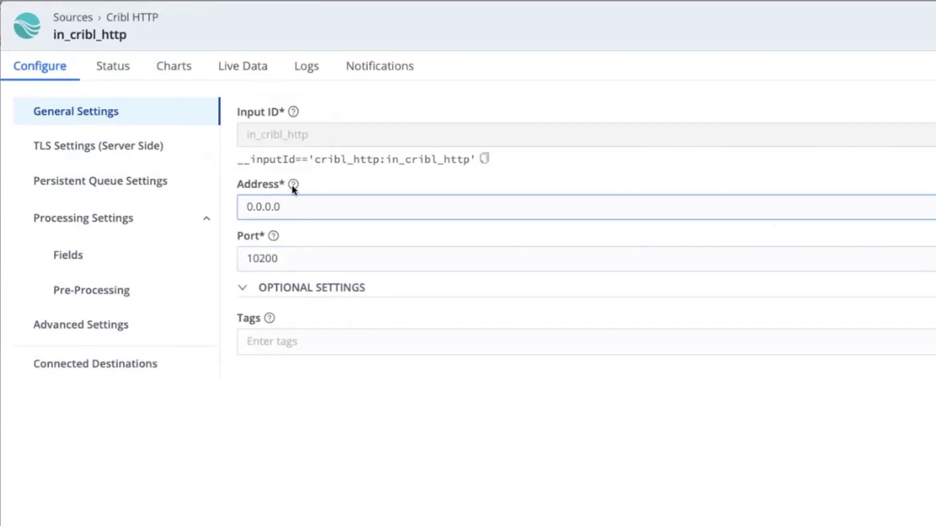
{"action": "double_click", "coordinate": [287, 260]}
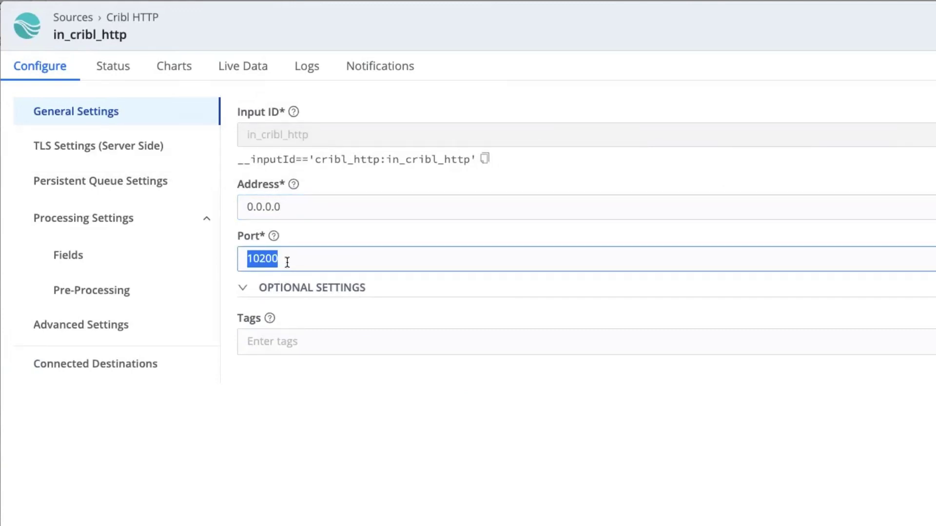
{"action": "left_click", "coordinate": [287, 263]}
{"action": "left_click", "coordinate": [307, 67]}
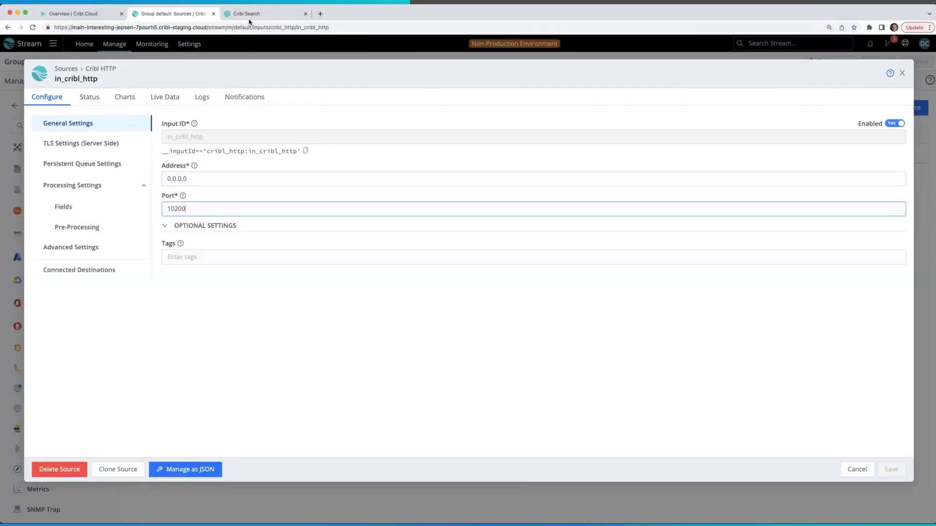
Switch to Cribl Search and query the cribl_internal_logs dataset
{"action": "left_click", "coordinate": [249, 15]}
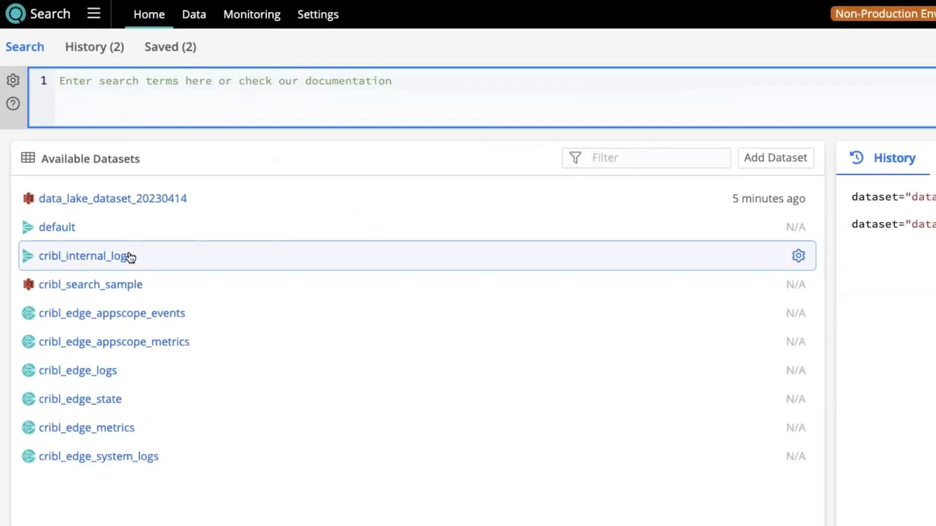
{"action": "left_click", "coordinate": [157, 255]}
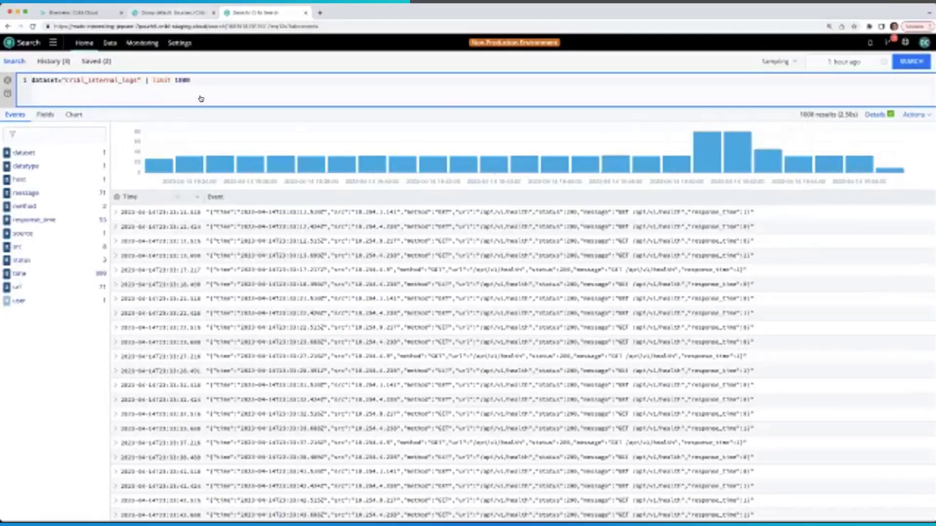
Return to the in_cribl_http source in Cribl Stream and start a live data capture with the capture time set to 30
{"action": "key", "text": "ctrl+shift+Tab"}
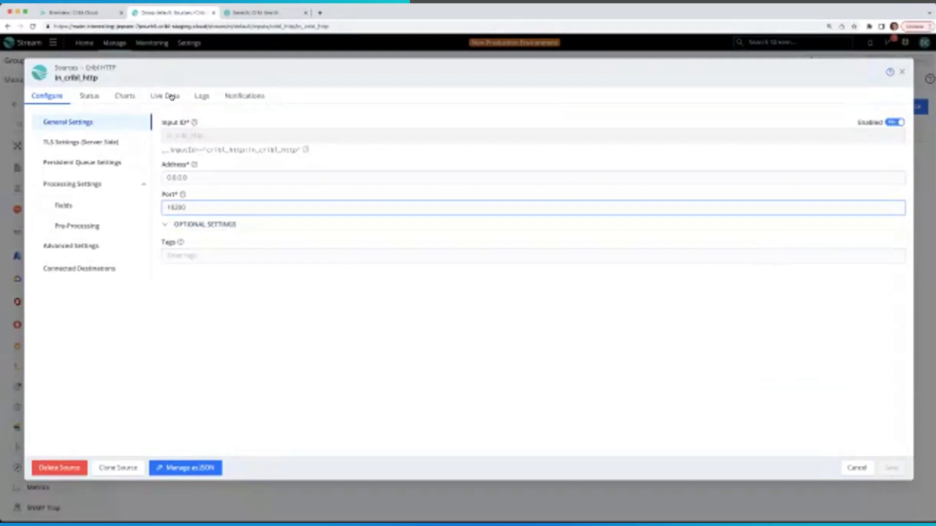
{"action": "left_click", "coordinate": [172, 97]}
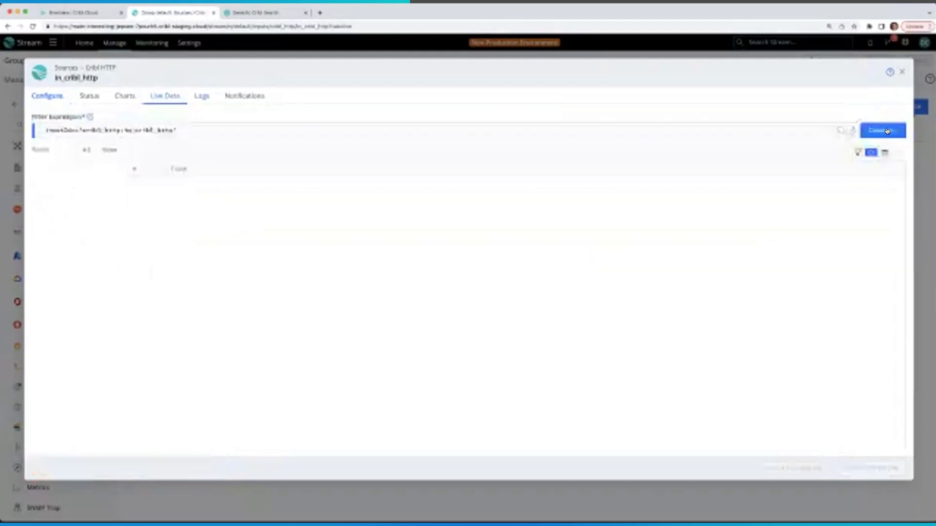
{"action": "left_click", "coordinate": [887, 130]}
{"action": "left_click", "coordinate": [887, 131]}
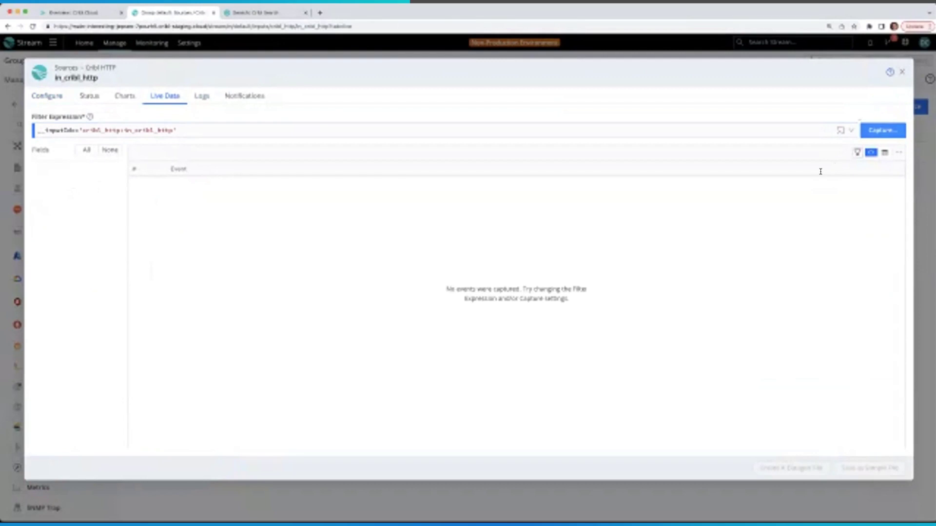
{"action": "left_click", "coordinate": [885, 131]}
{"action": "key", "text": "super+a"}
{"action": "type", "text": "30"}
{"action": "left_click", "coordinate": [877, 314]}
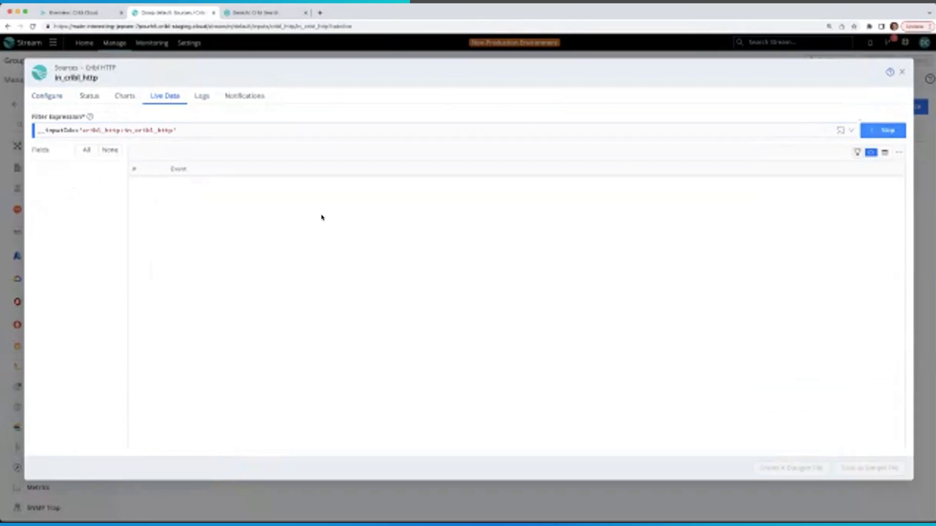
In Cribl Search, append "| send" to the cribl_internal_logs query, check the send operator's usage examples, and run the search
{"action": "left_click", "coordinate": [243, 12]}
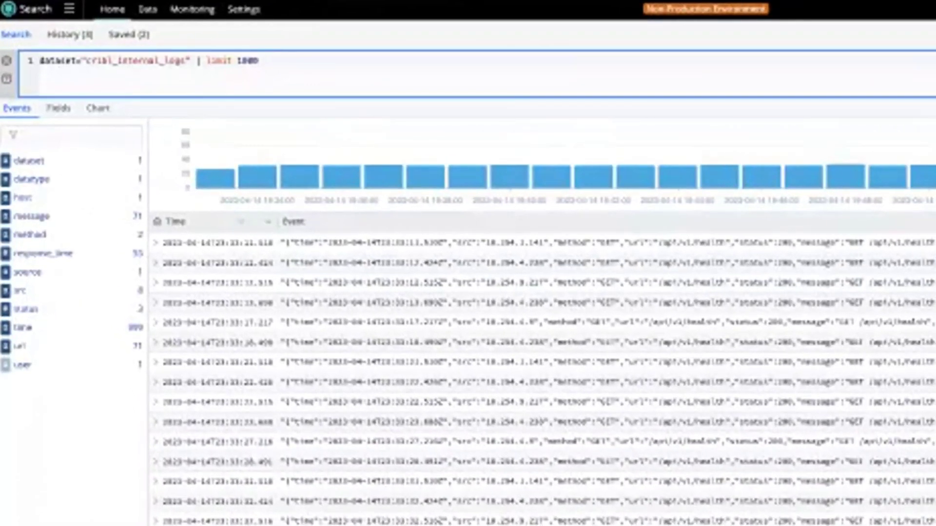
{"action": "type", "text": "| sort"}
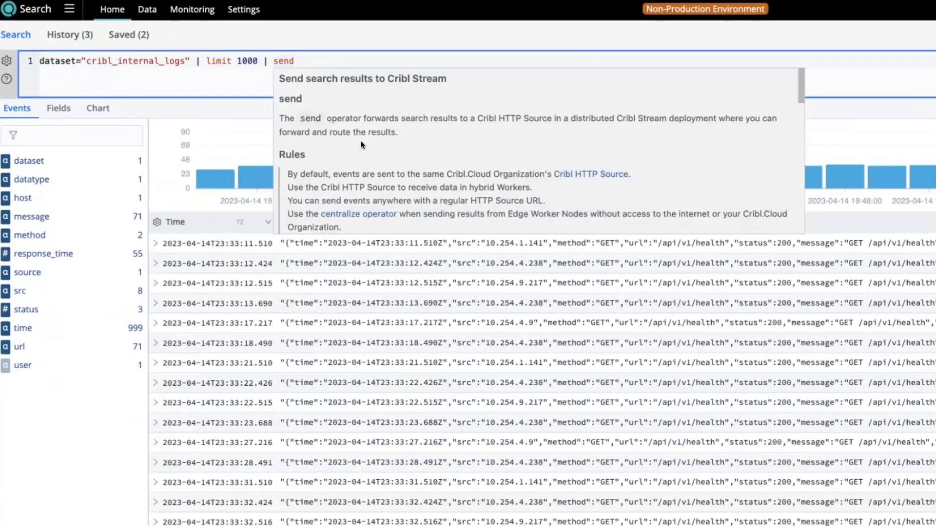
{"action": "scroll", "coordinate": [361, 143], "scroll_direction": "down", "scroll_amount": 10}
{"action": "scroll", "coordinate": [363, 146], "scroll_direction": "down", "scroll_amount": 5}
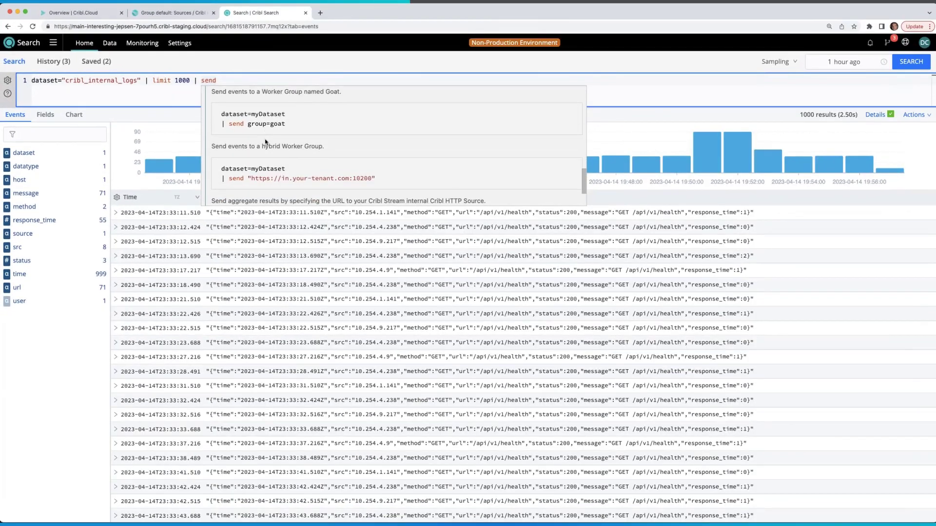
{"action": "scroll", "coordinate": [266, 141], "scroll_direction": "down", "scroll_amount": 3}
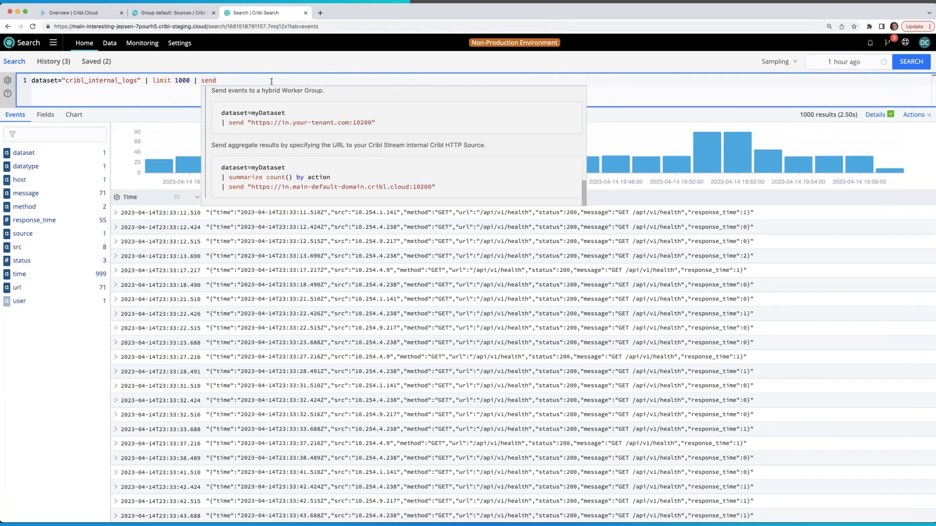
{"action": "left_click", "coordinate": [899, 62]}
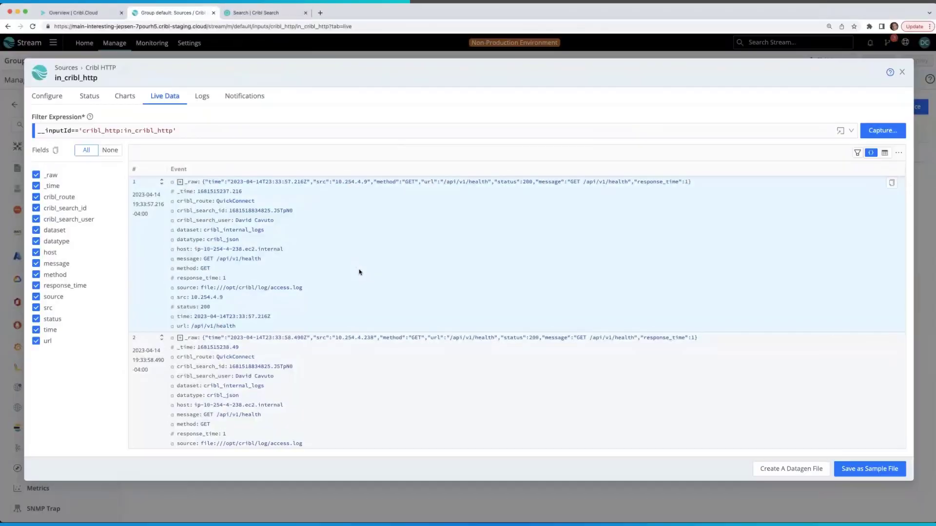
Review the events captured on the in_cribl_http source, and check the sources in Stream's monitoring
{"action": "scroll", "coordinate": [359, 272], "scroll_direction": "down", "scroll_amount": 5}
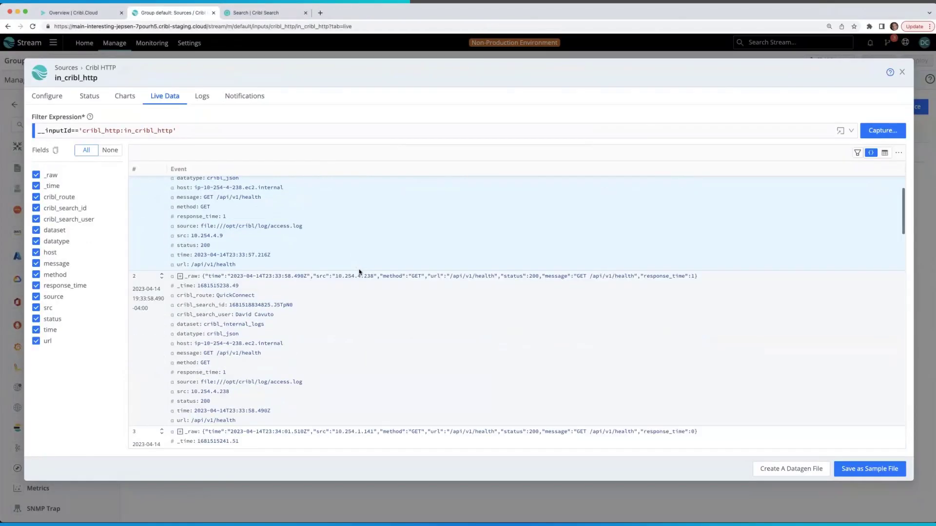
{"action": "scroll", "coordinate": [359, 272], "scroll_direction": "down", "scroll_amount": 2}
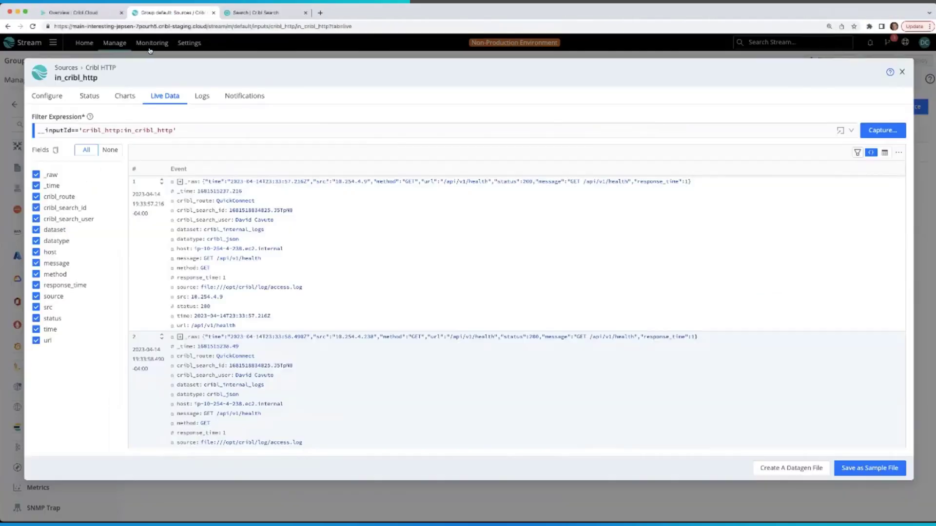
{"action": "key", "text": "Escape"}
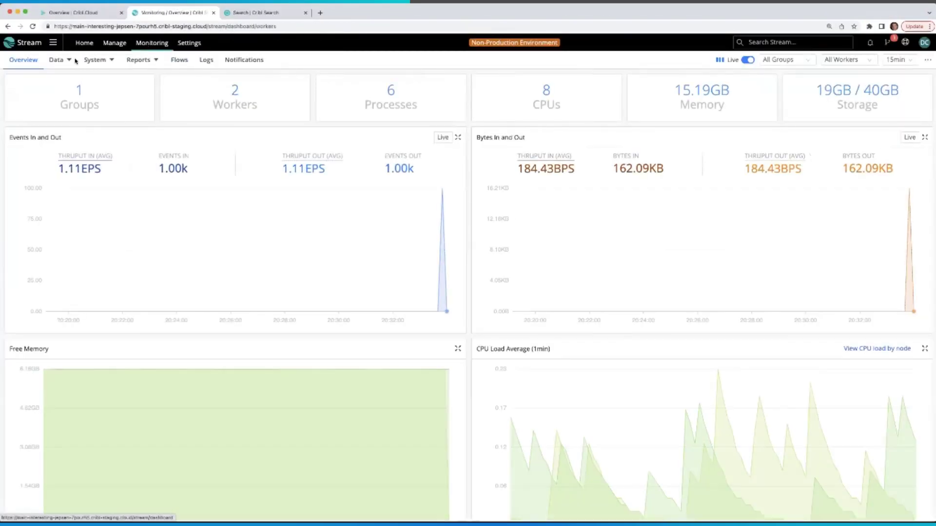
{"action": "left_click", "coordinate": [67, 61]}
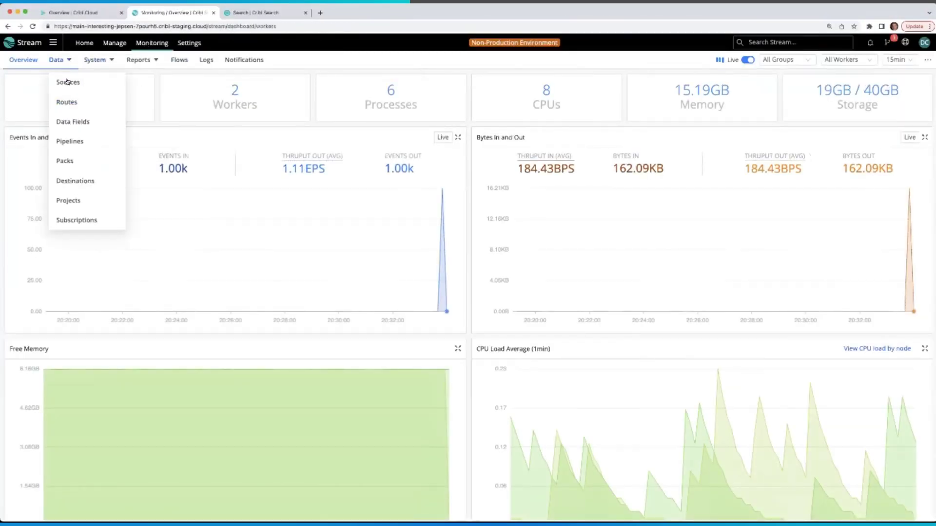
{"action": "left_click", "coordinate": [69, 82]}
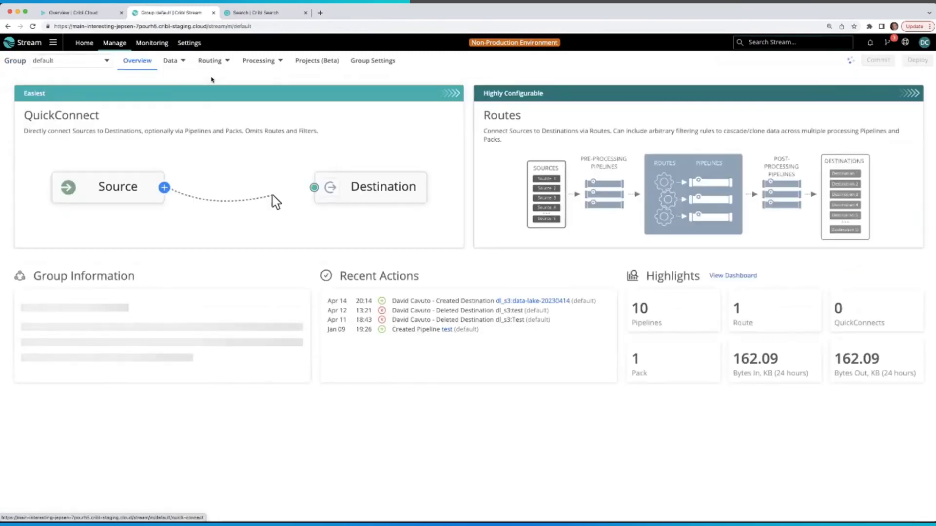
Open the default group's data routes and inspect the default route's pipeline and output
{"action": "left_click", "coordinate": [218, 81]}
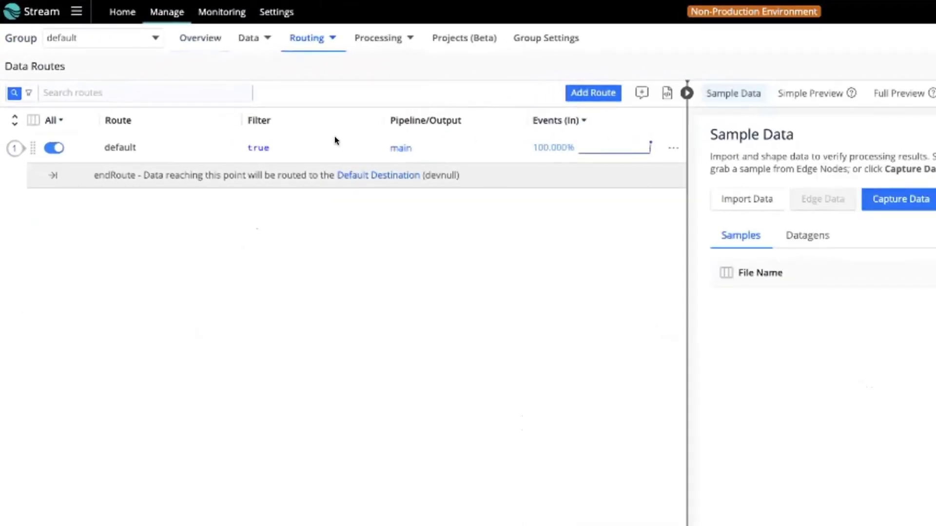
{"action": "left_click", "coordinate": [23, 157]}
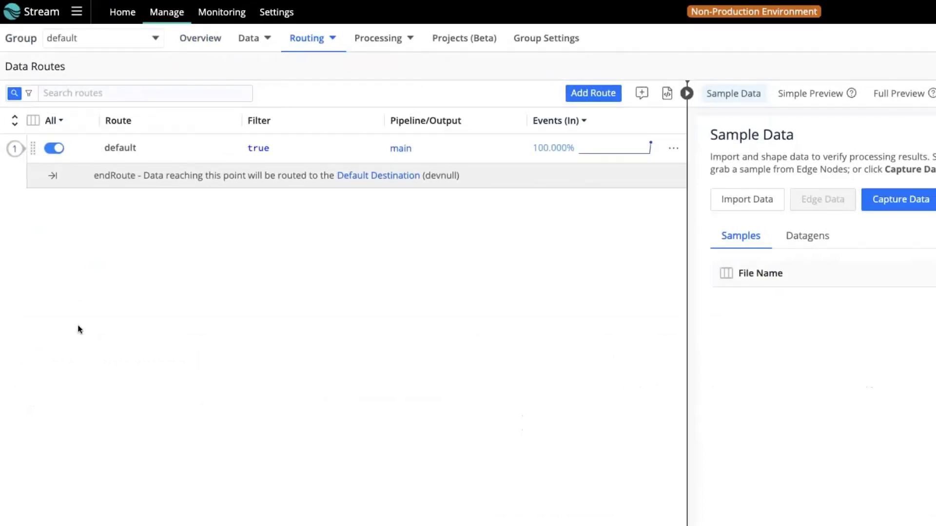
{"action": "left_click", "coordinate": [214, 294]}
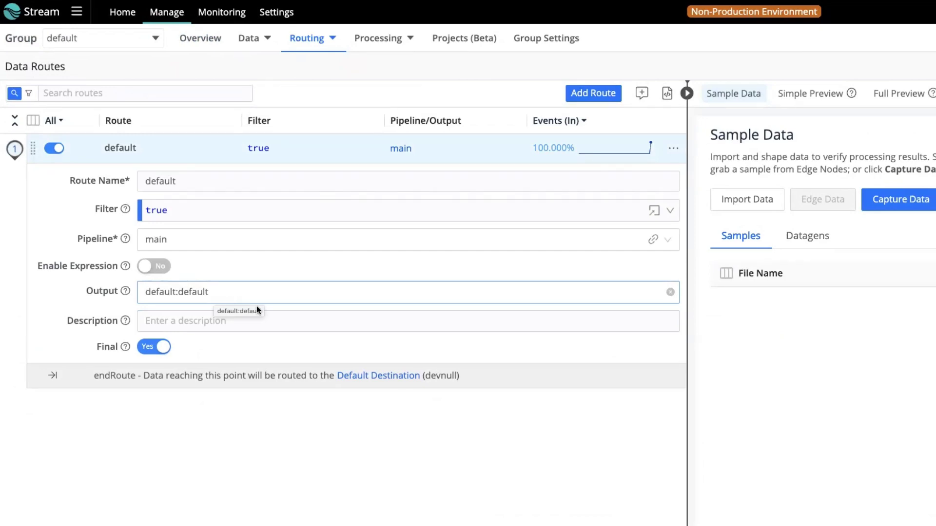
{"action": "left_click", "coordinate": [290, 325]}
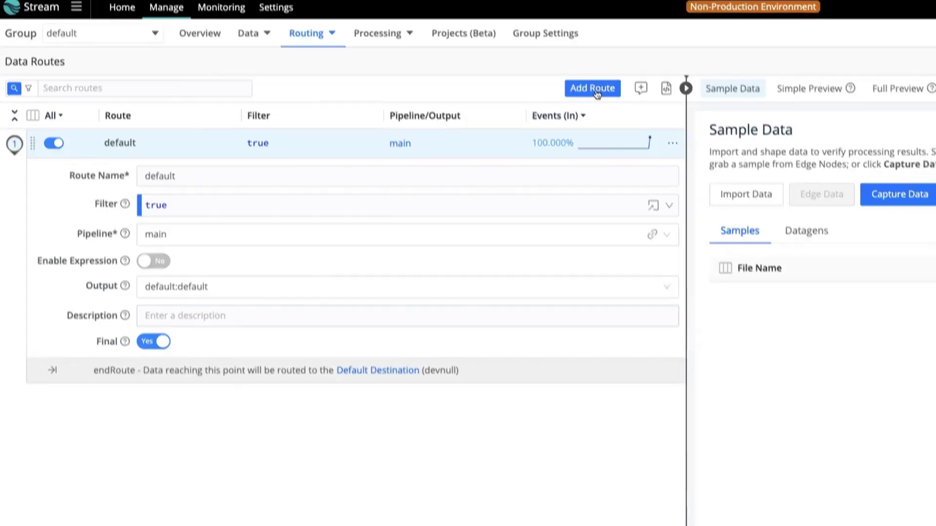
Add a route named data_loop_route that uses the passthru pipeline
{"action": "left_click", "coordinate": [585, 29]}
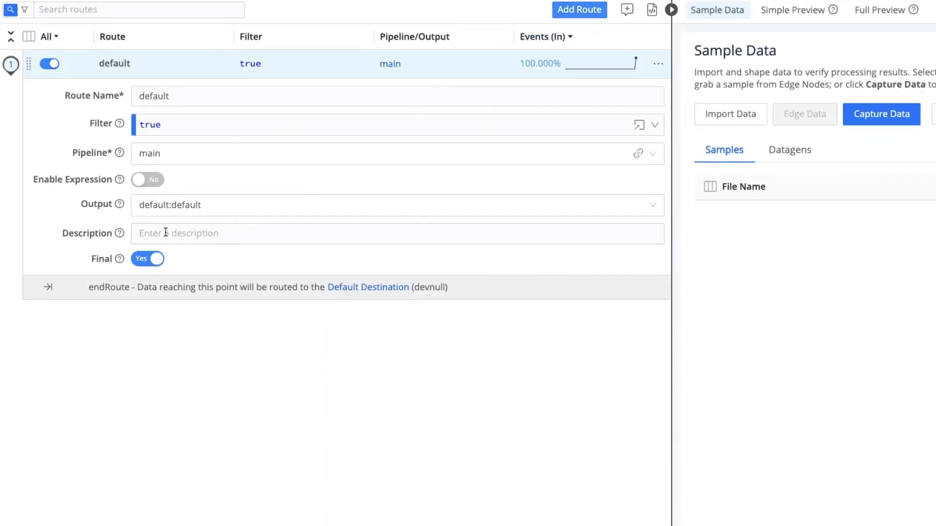
{"action": "left_click", "coordinate": [181, 324]}
{"action": "type", "text": "data_loop_rout"}
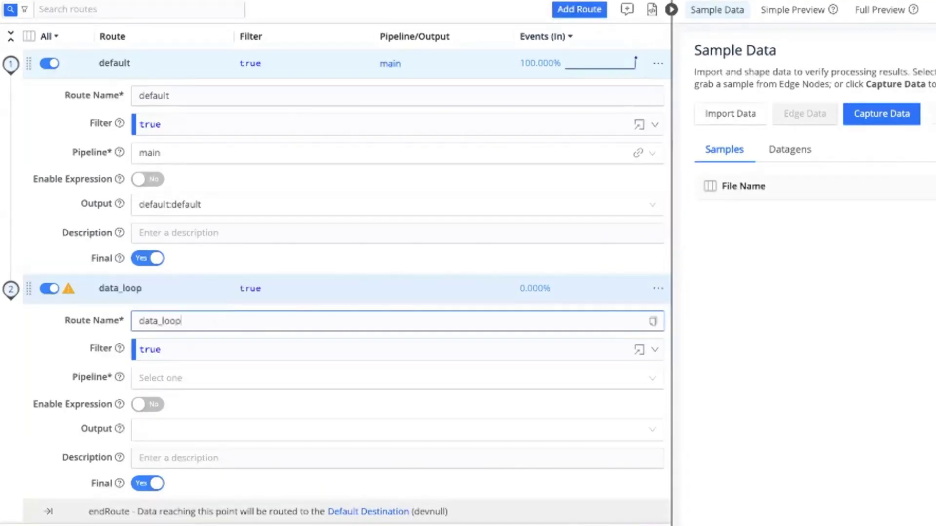
{"action": "type", "text": "e"}
{"action": "left_click", "coordinate": [186, 376]}
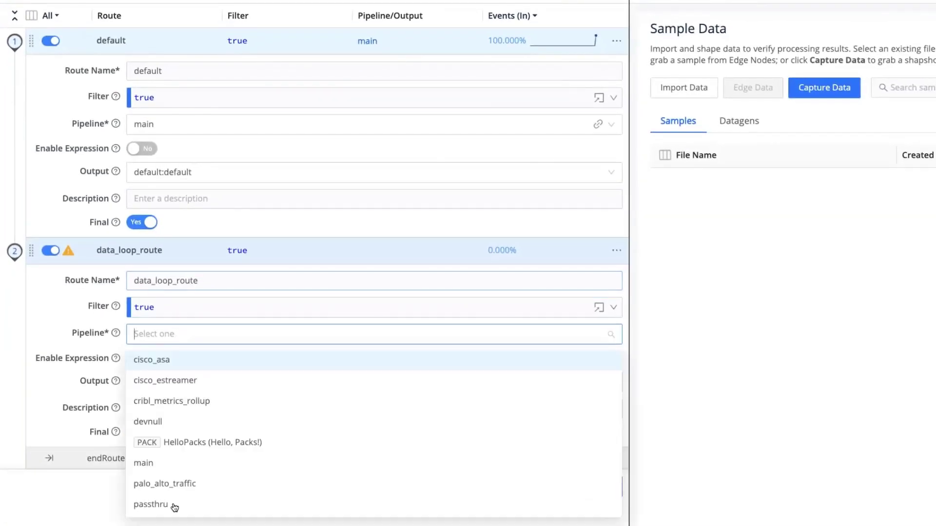
{"action": "left_click", "coordinate": [175, 504]}
Set the data_loop_route filter to the input expression __inputId=='cribl_http:in_cribl_http'
{"action": "left_click", "coordinate": [324, 307]}
{"action": "left_click", "coordinate": [613, 307]}
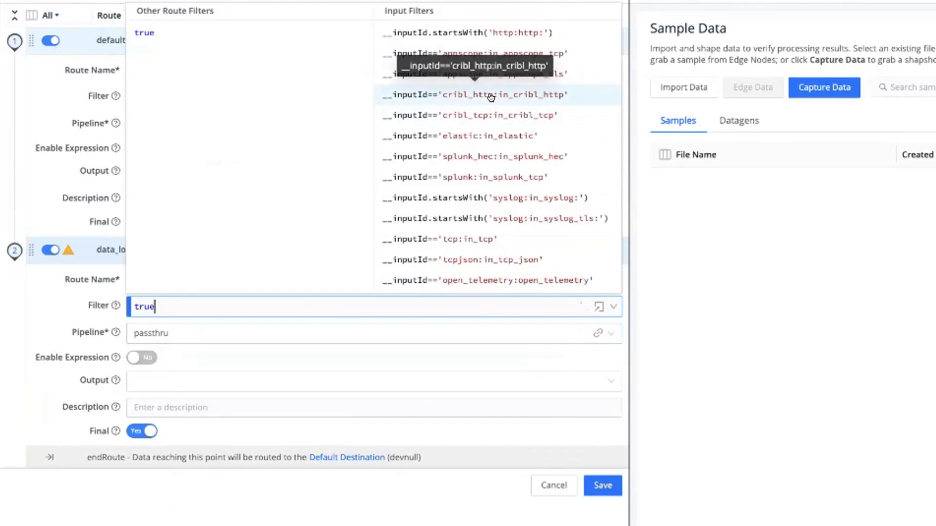
{"action": "left_click_drag", "start_coordinate": [491, 98], "coordinate": [267, 304]}
{"action": "left_click", "coordinate": [244, 305]}
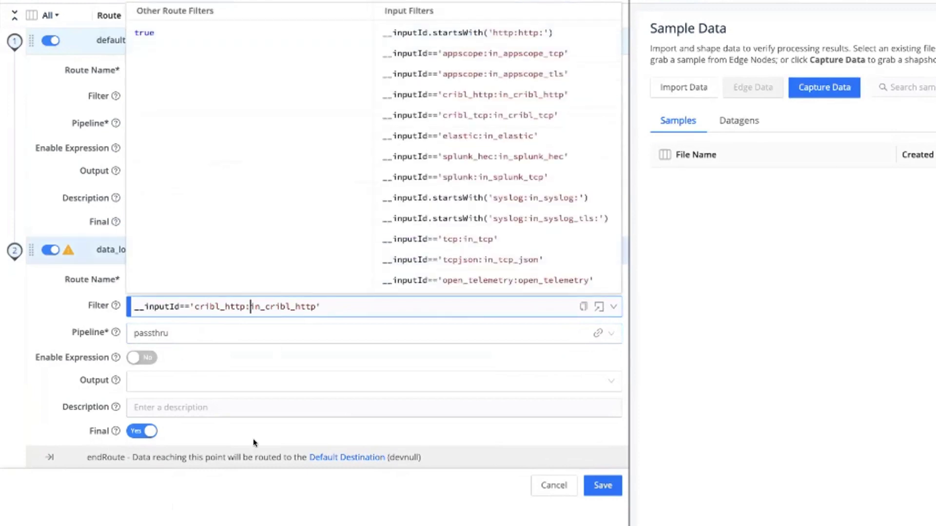
{"action": "left_click", "coordinate": [299, 475]}
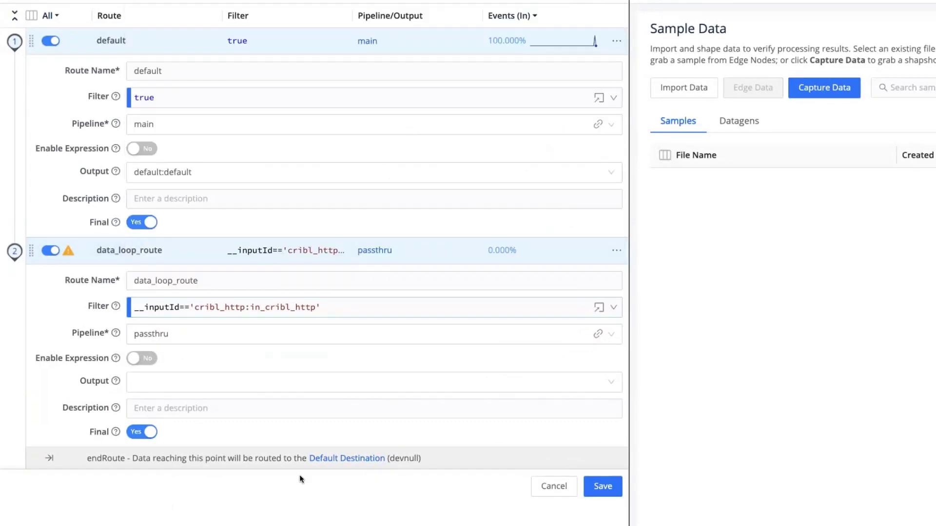
Set data_loop_route's output to dl_s3:data-lake-20230414 and move the route above the default route
{"action": "left_click", "coordinate": [190, 385]}
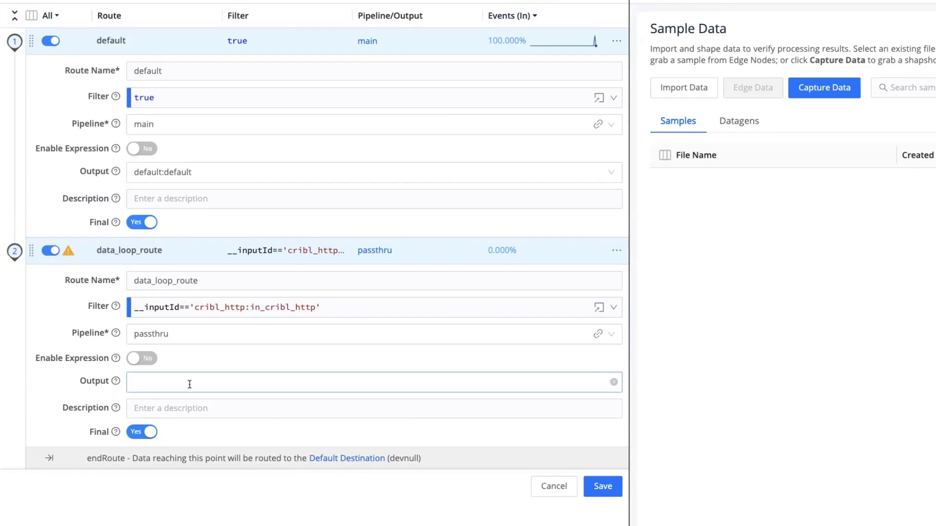
{"action": "left_click", "coordinate": [198, 386]}
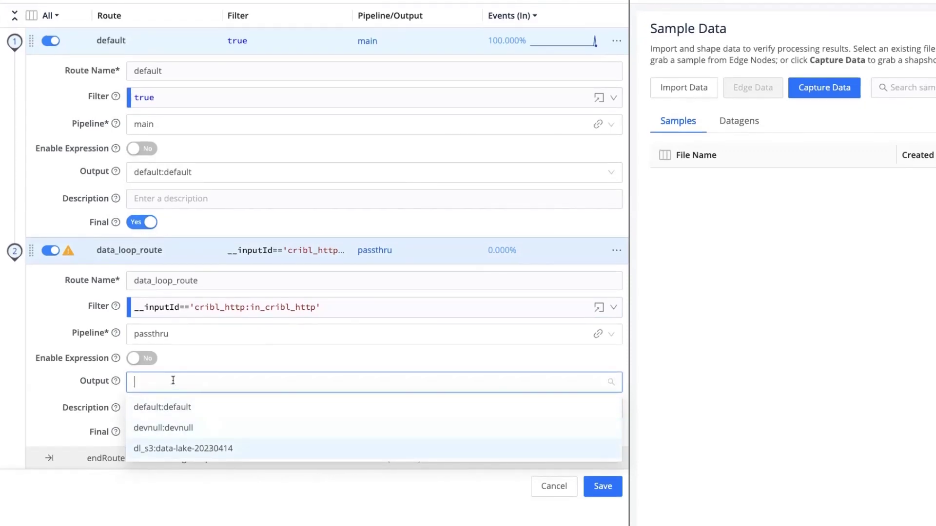
{"action": "left_click", "coordinate": [211, 448]}
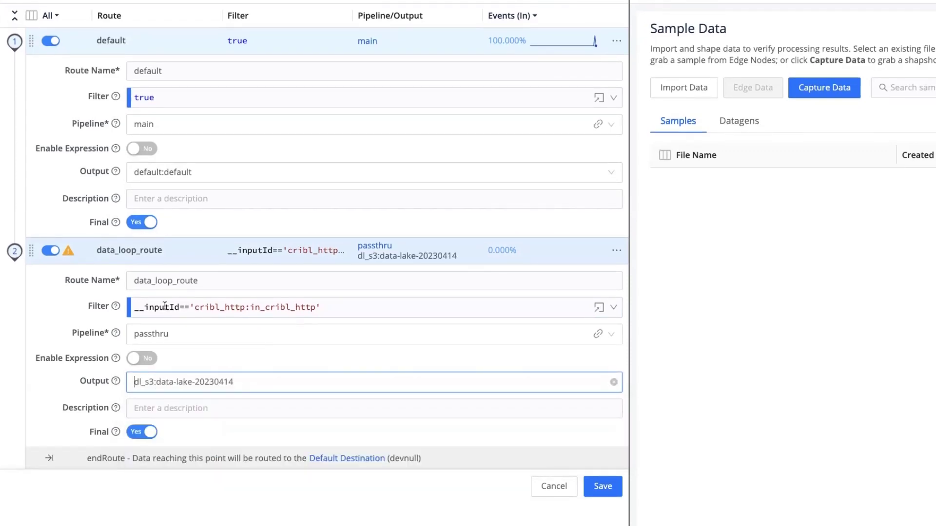
{"action": "left_click_drag", "start_coordinate": [32, 254], "coordinate": [43, 41]}
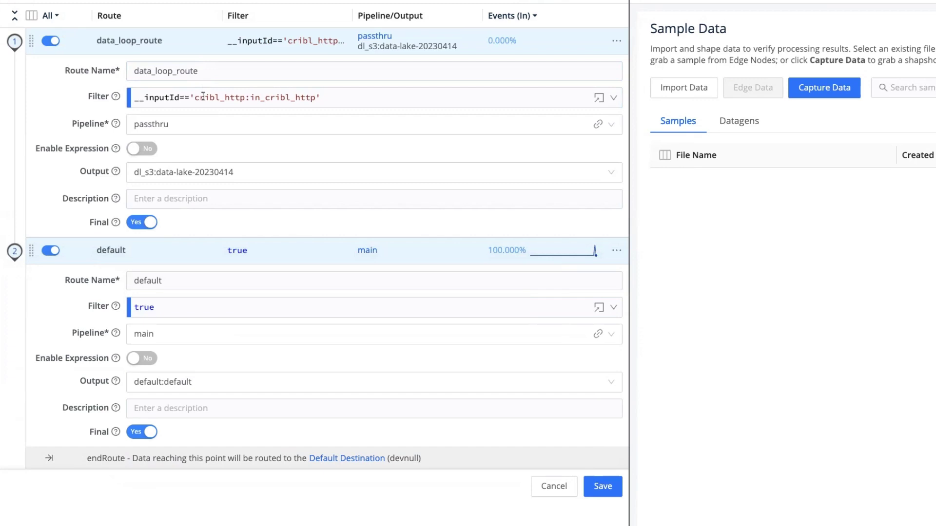
{"action": "left_click", "coordinate": [321, 97]}
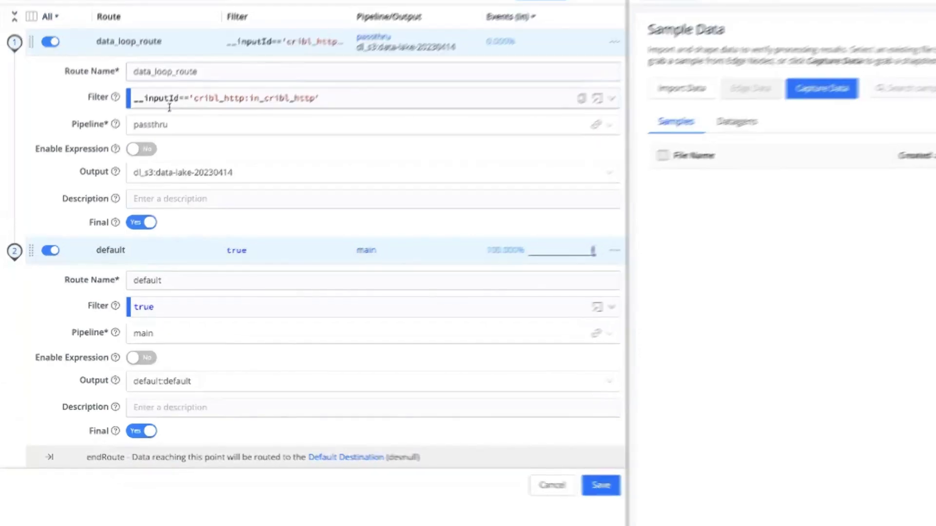
{"action": "left_click", "coordinate": [242, 172]}
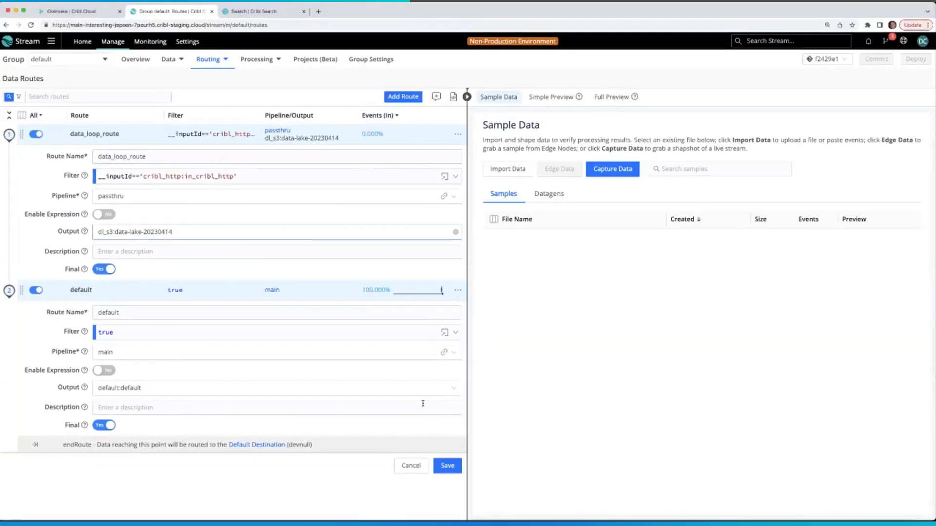
Save the data routes, then commit and deploy the default group's changes with the message "data lake loop"
{"action": "left_click", "coordinate": [447, 465]}
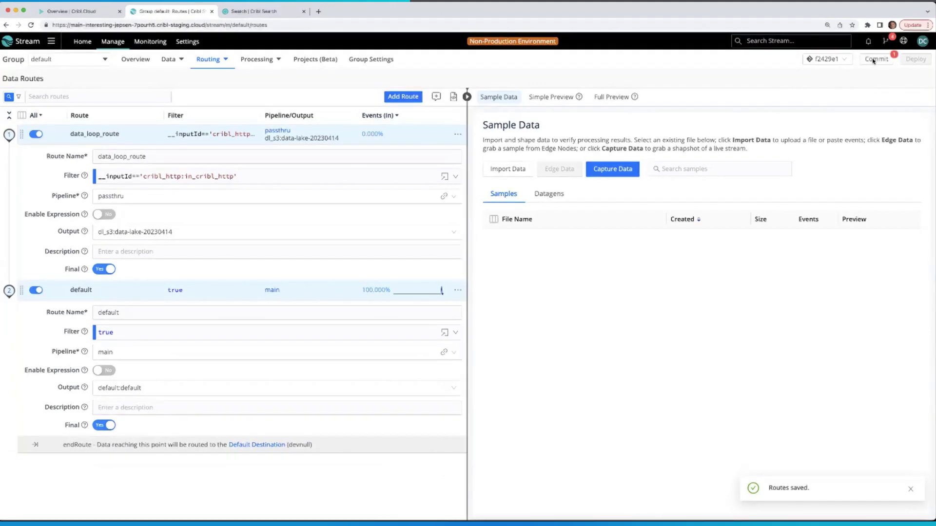
{"action": "left_click", "coordinate": [873, 60]}
{"action": "type", "text": "data lake loop"}
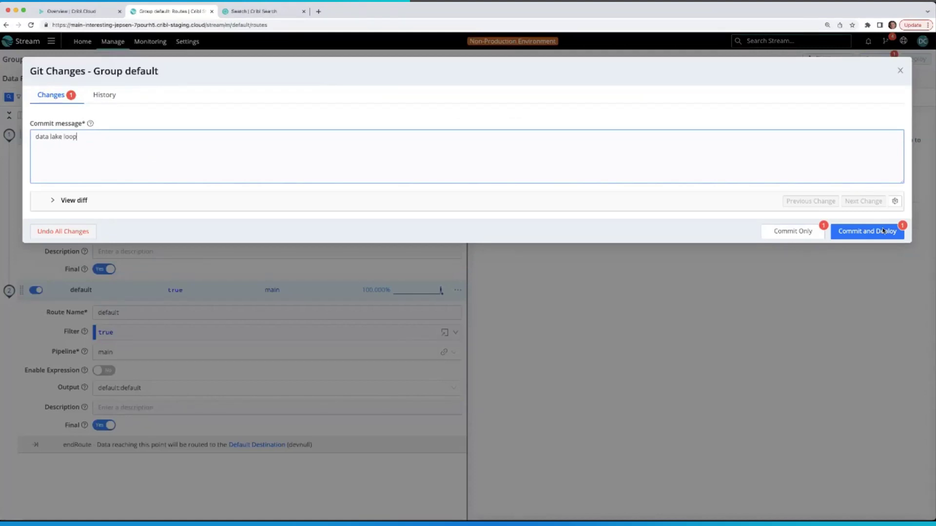
{"action": "left_click", "coordinate": [883, 229]}
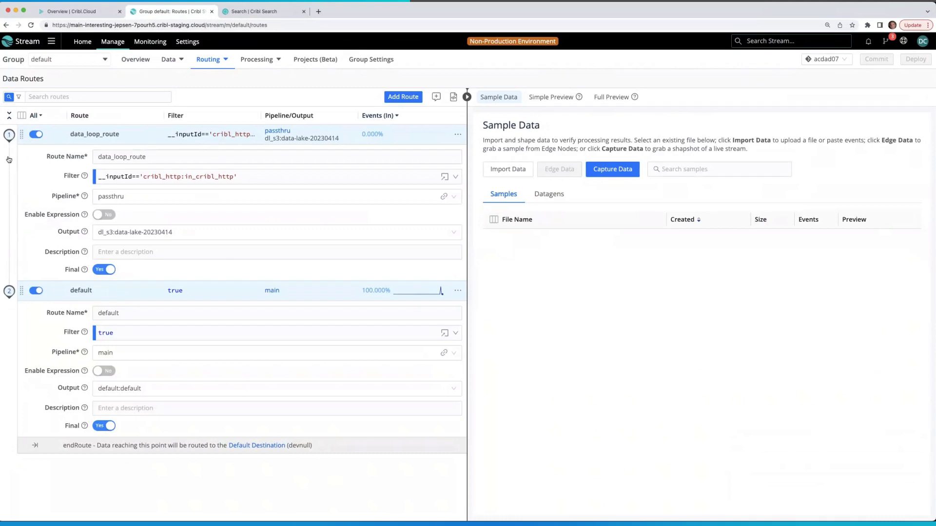
{"action": "left_click", "coordinate": [9, 135]}
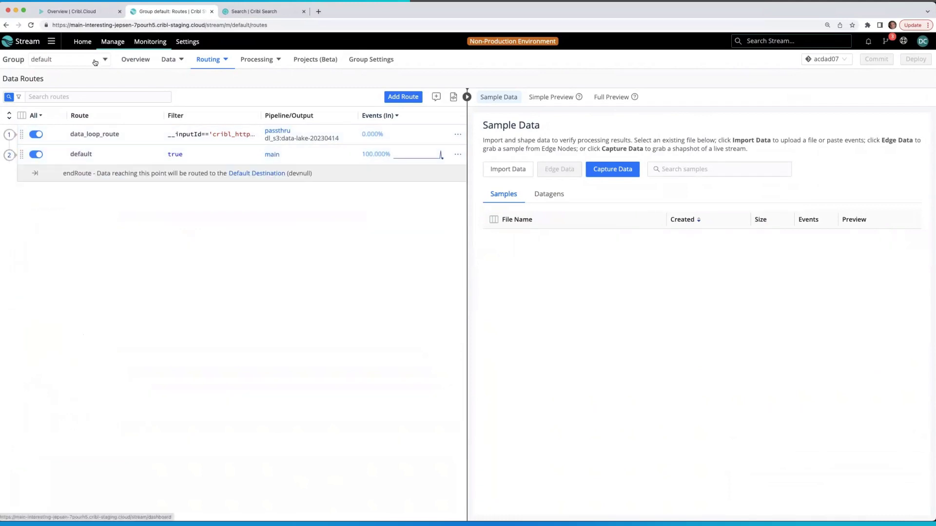
Examine source and destination throughput in Stream monitoring, including the devnull destination's total events
{"action": "left_click", "coordinate": [149, 42]}
{"action": "left_click", "coordinate": [68, 59]}
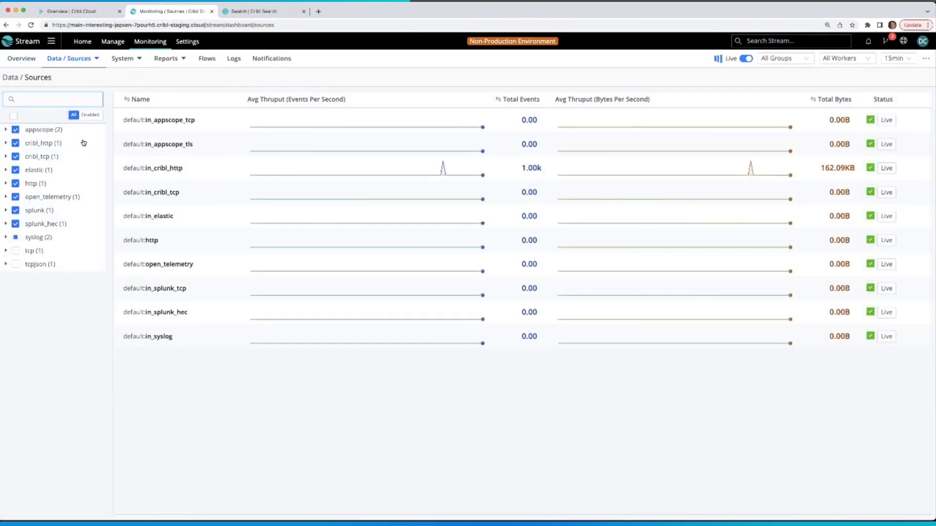
{"action": "mouse_move", "coordinate": [88, 60]}
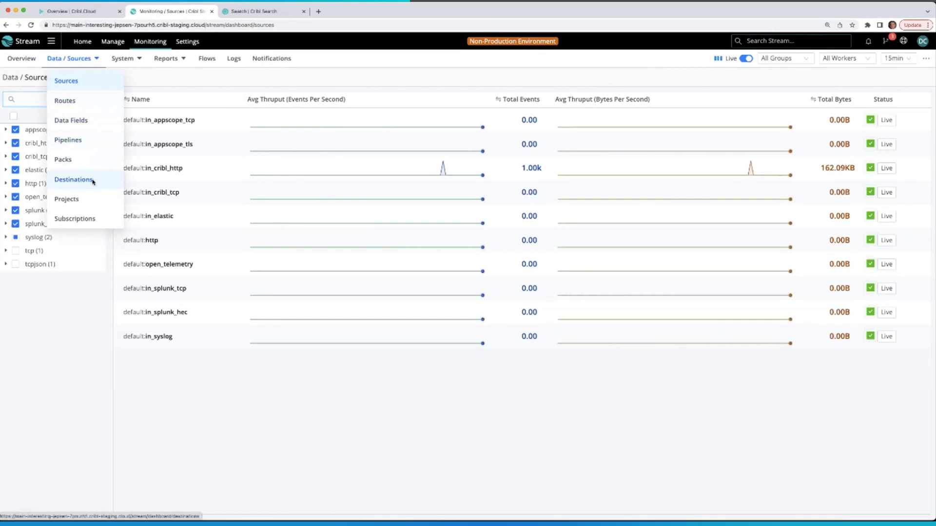
{"action": "left_click", "coordinate": [73, 180]}
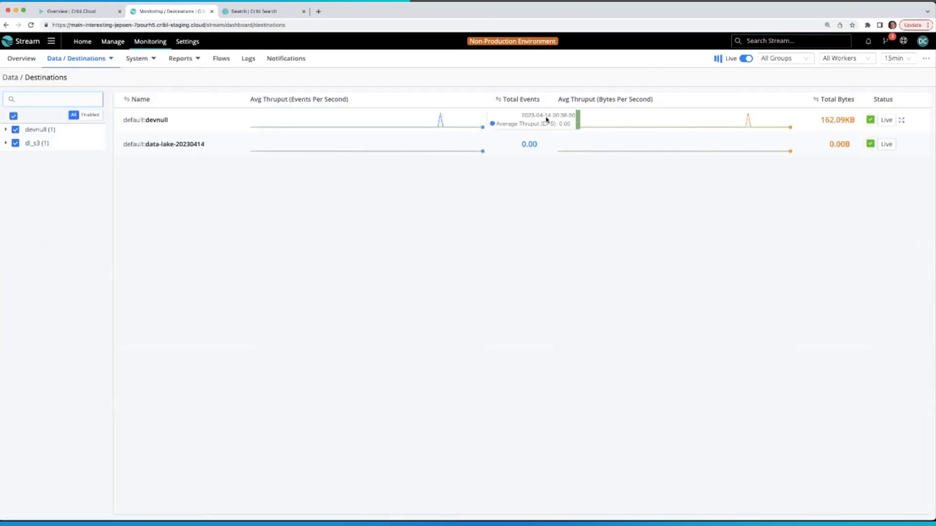
{"action": "left_click_drag", "start_coordinate": [438, 127], "coordinate": [442, 139]}
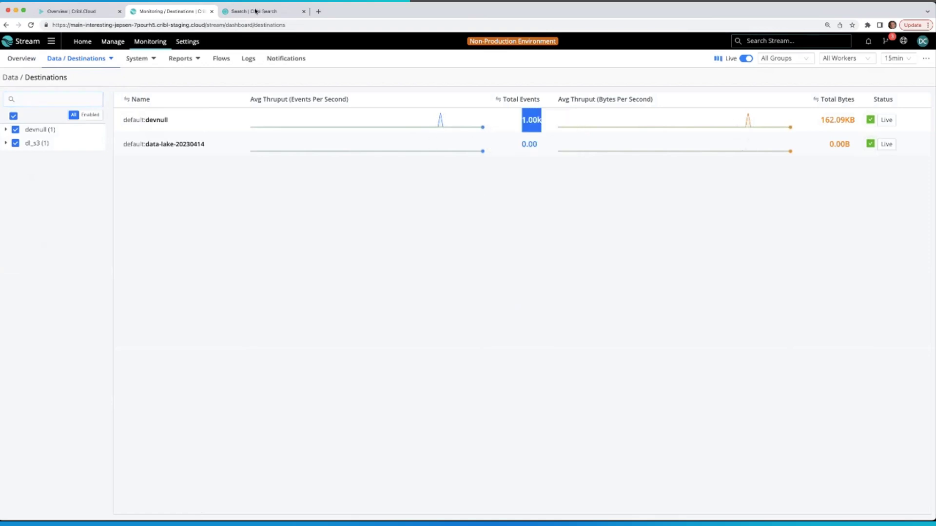
Switch to Cribl Search and rerun the query dataset="cribl_internal_logs" | limit 1000 | send
{"action": "key", "text": "ctrl+Tab"}
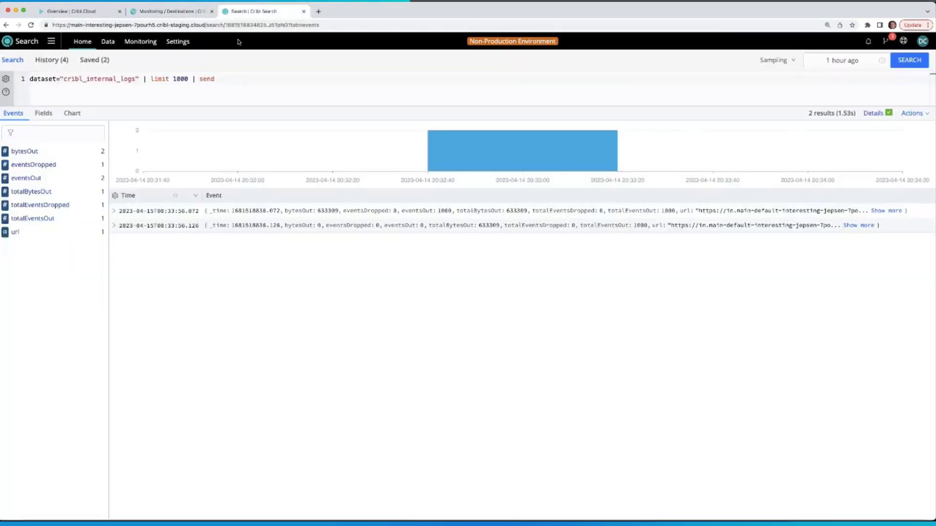
{"action": "left_click", "coordinate": [225, 80]}
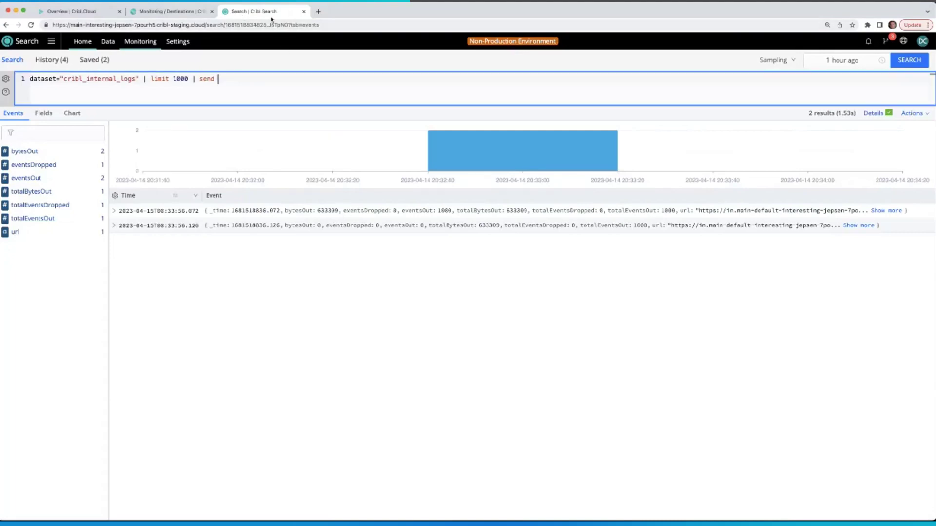
{"action": "left_click", "coordinate": [910, 60]}
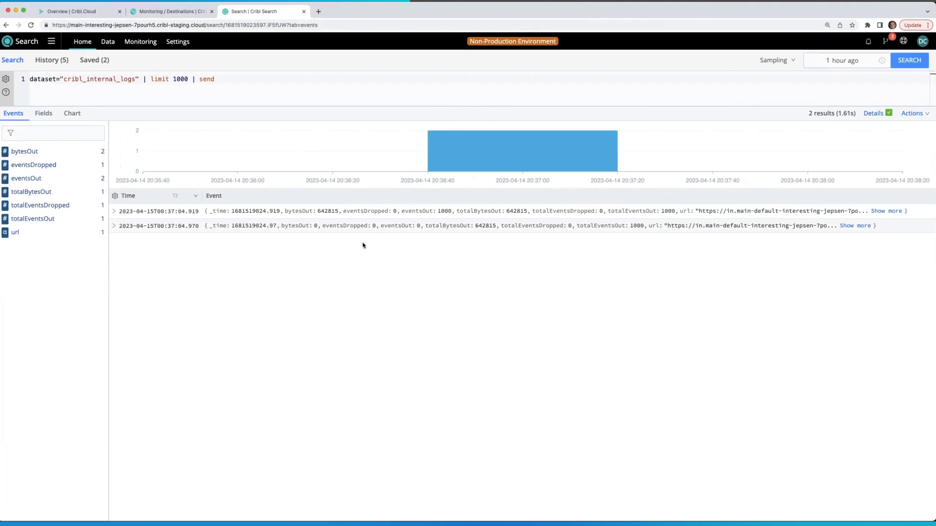
Return to Stream monitoring, set its time range to 5min, and compare data-lake-20230414 destination traffic with the in_cribl_http source
{"action": "left_click", "coordinate": [171, 12]}
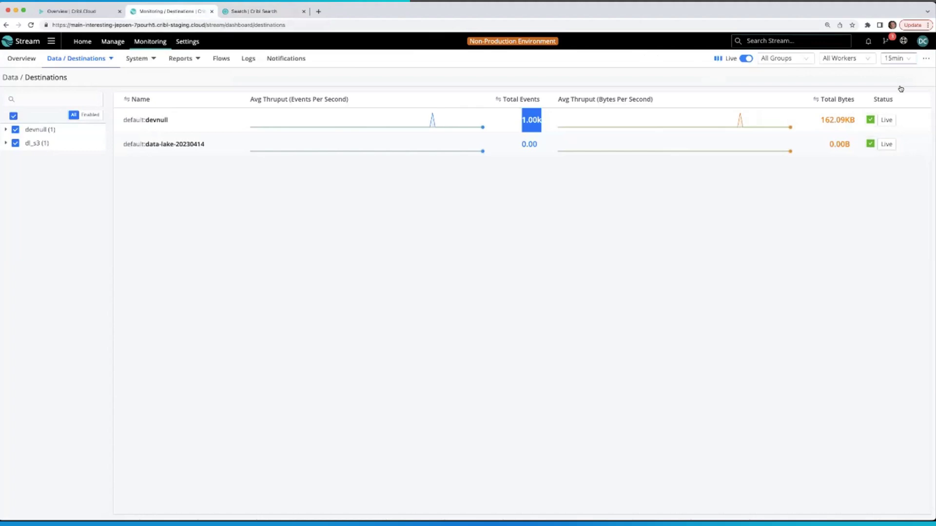
{"action": "left_click", "coordinate": [897, 58]}
{"action": "key", "text": "Return"}
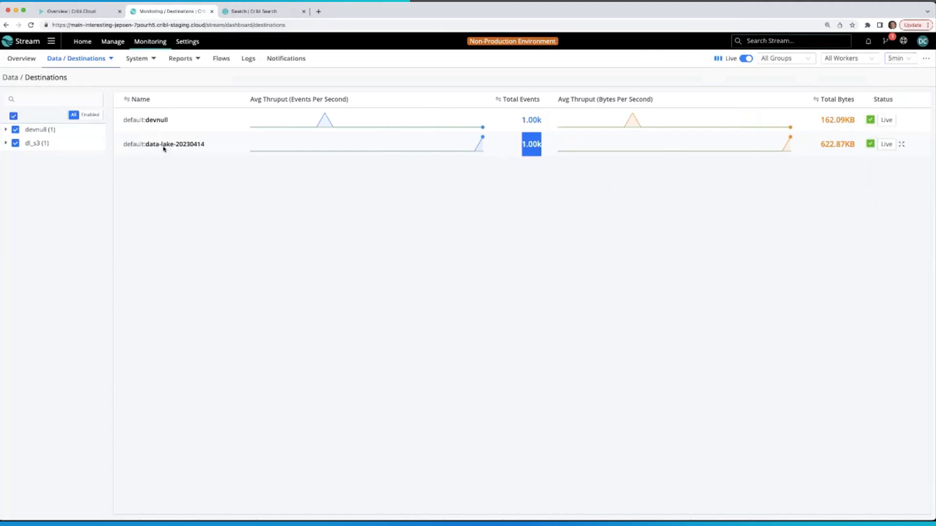
{"action": "left_click", "coordinate": [105, 60]}
{"action": "left_click", "coordinate": [92, 82]}
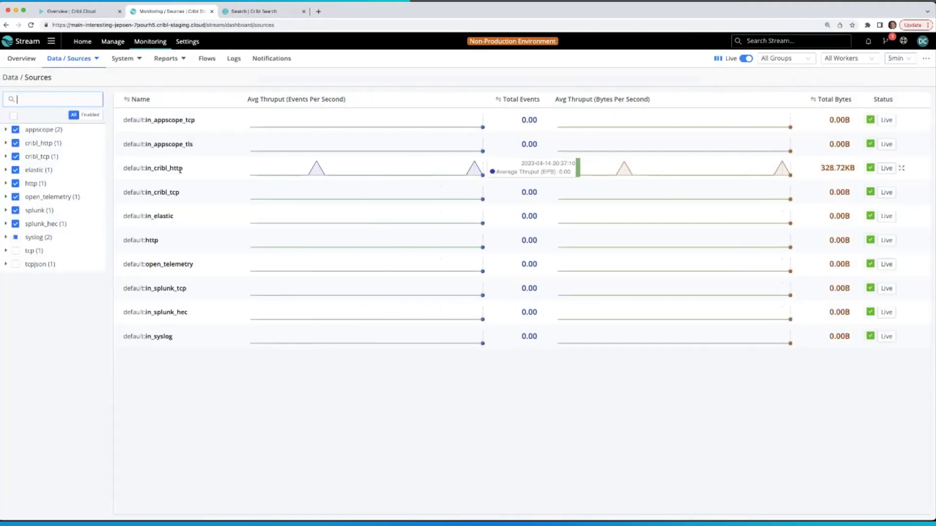
{"action": "left_click", "coordinate": [87, 60]}
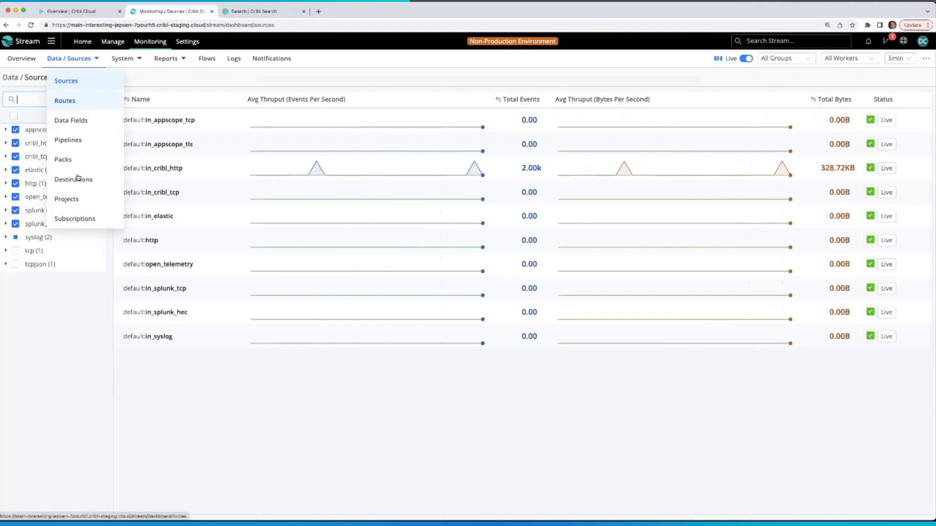
{"action": "left_click", "coordinate": [83, 179]}
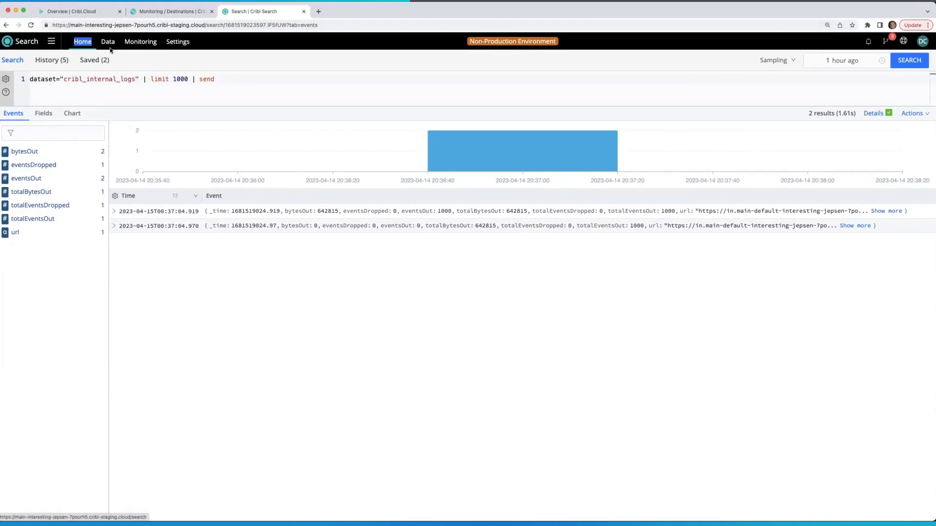
Open a separate Cribl Search page and search data_lake_dataset_20230414 with limit 1000 over All Time
{"action": "right_click", "coordinate": [88, 42]}
{"action": "key", "text": "Return"}
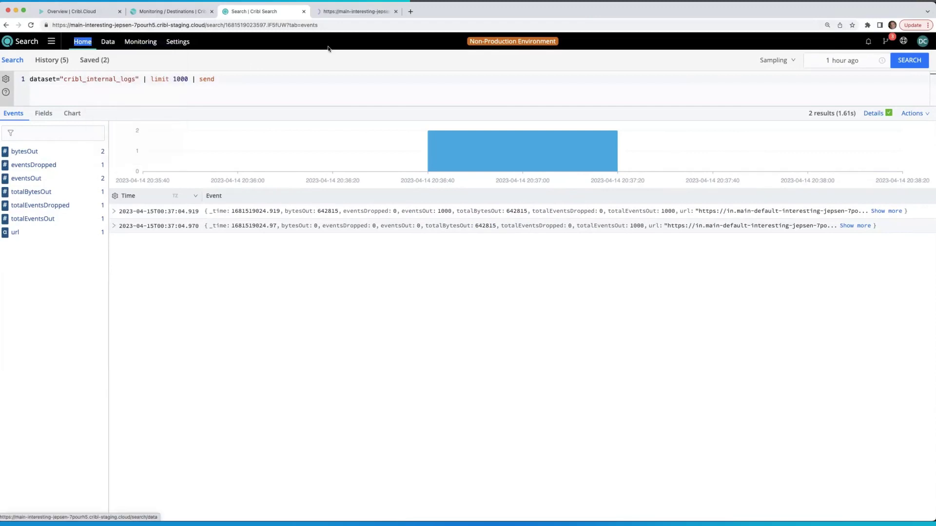
{"action": "left_click", "coordinate": [326, 12]}
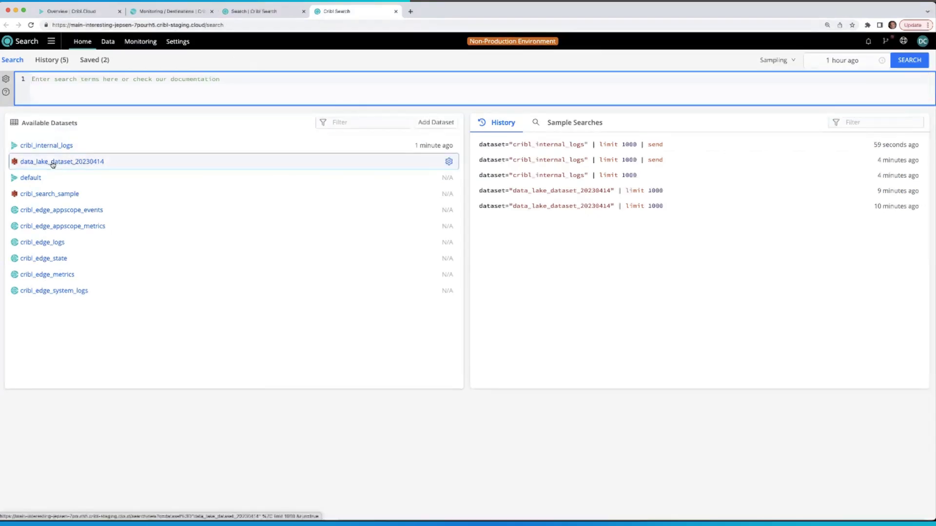
{"action": "left_click", "coordinate": [53, 164]}
{"action": "left_click", "coordinate": [844, 60]}
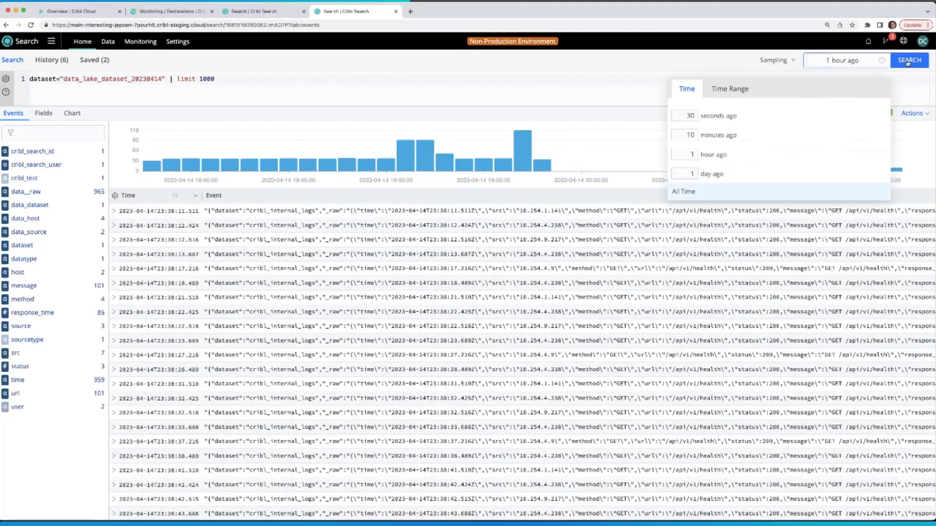
{"action": "left_click", "coordinate": [908, 63]}
{"action": "left_click", "coordinate": [908, 63]}
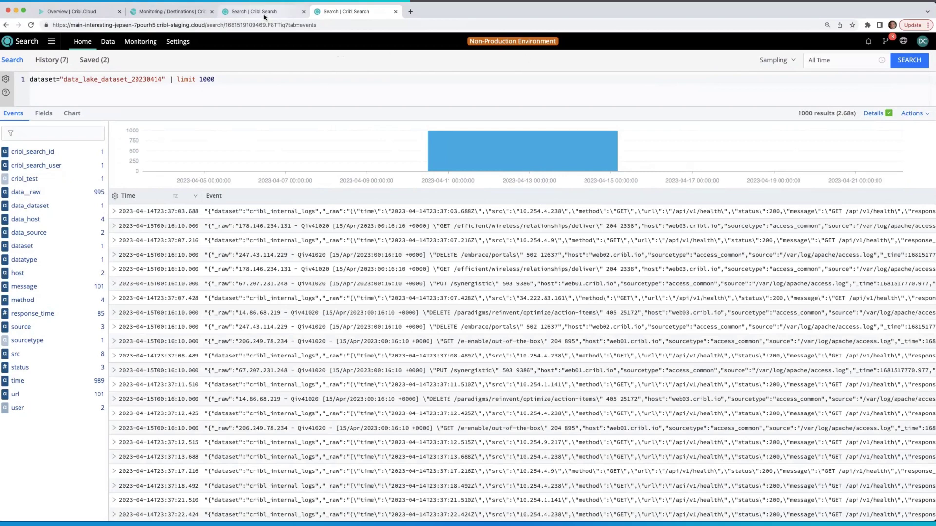
Remove the send operator from the cribl_internal_logs query, rerun it with limit 1000, and expand the first event
{"action": "key", "text": "ctrl+shift+Tab"}
{"action": "left_click", "coordinate": [254, 78]}
{"action": "left_click_drag", "start_coordinate": [253, 78], "coordinate": [189, 79]}
{"action": "key", "text": "BackSpace"}
{"action": "key", "text": "Return"}
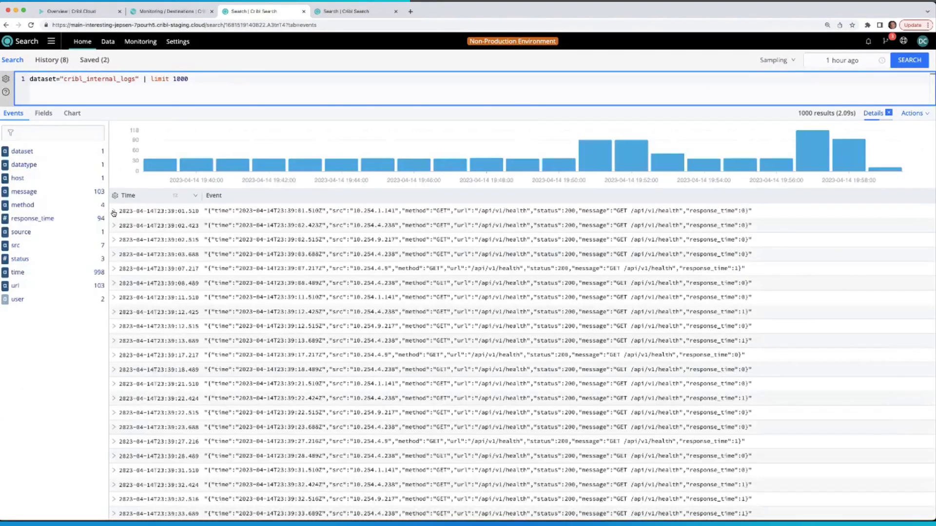
{"action": "left_click", "coordinate": [139, 217]}
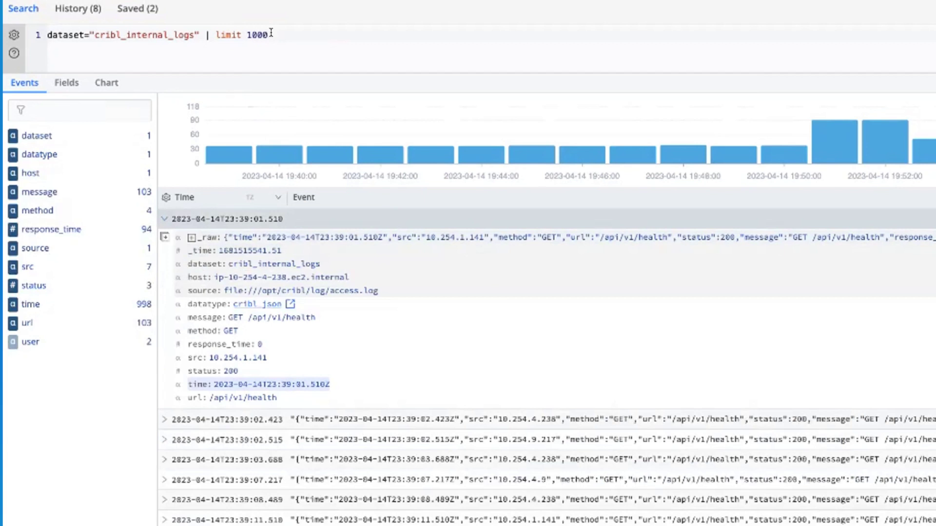
Add an extend clause to the cribl_internal_logs query that sets tag to the user's surname followed by "-test-1", and run it
{"action": "left_click", "coordinate": [271, 35]}
{"action": "type", "text": "| extend "}
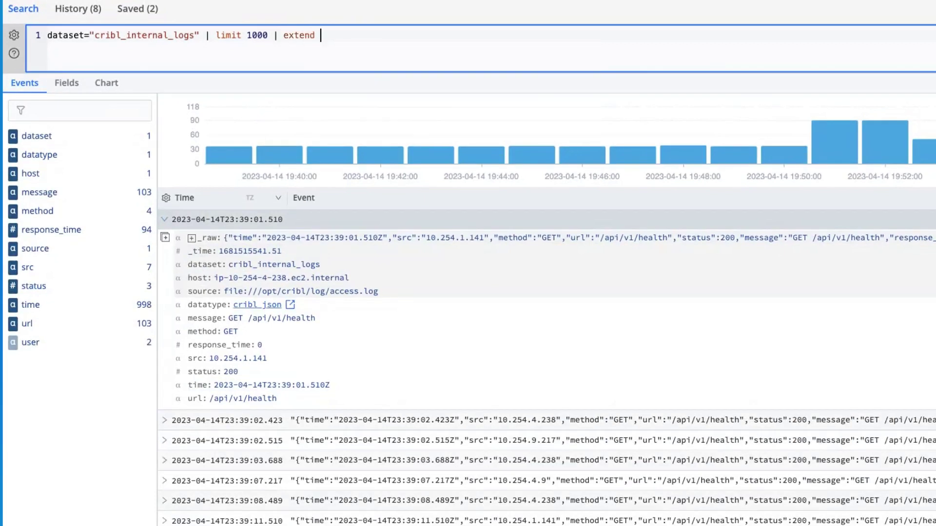
{"action": "type", "text": "tag=\"cavuto-test-1"}
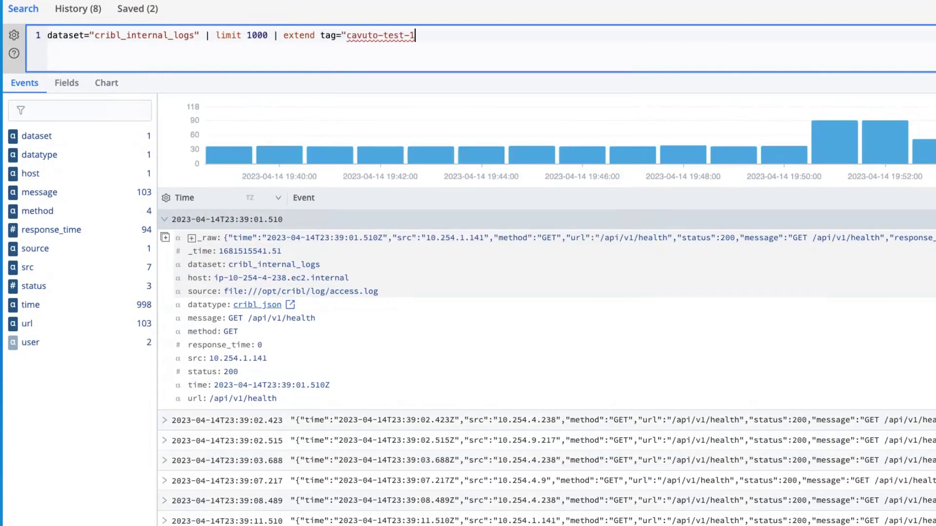
{"action": "type", "text": "\""}
{"action": "key", "text": "Return"}
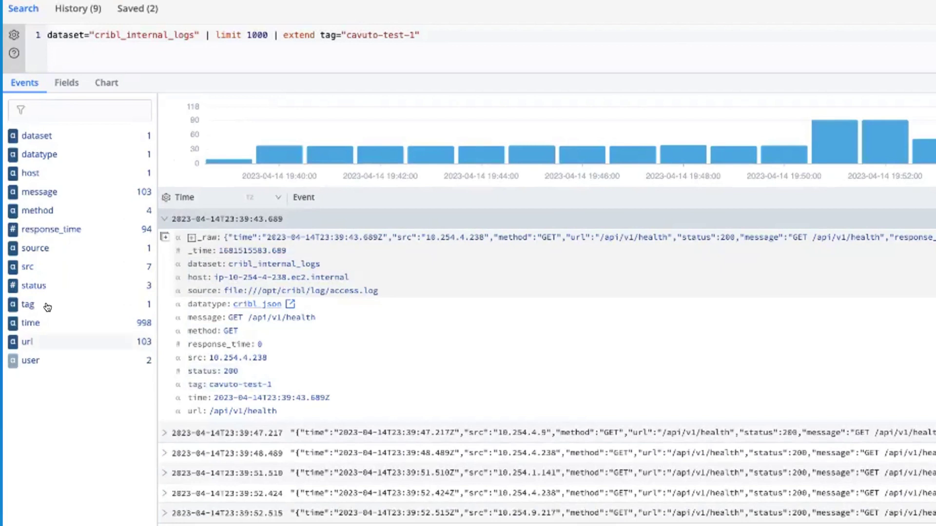
Inspect the tag field's values in the event field list and in the detailed fields view
{"action": "mouse_move", "coordinate": [58, 311]}
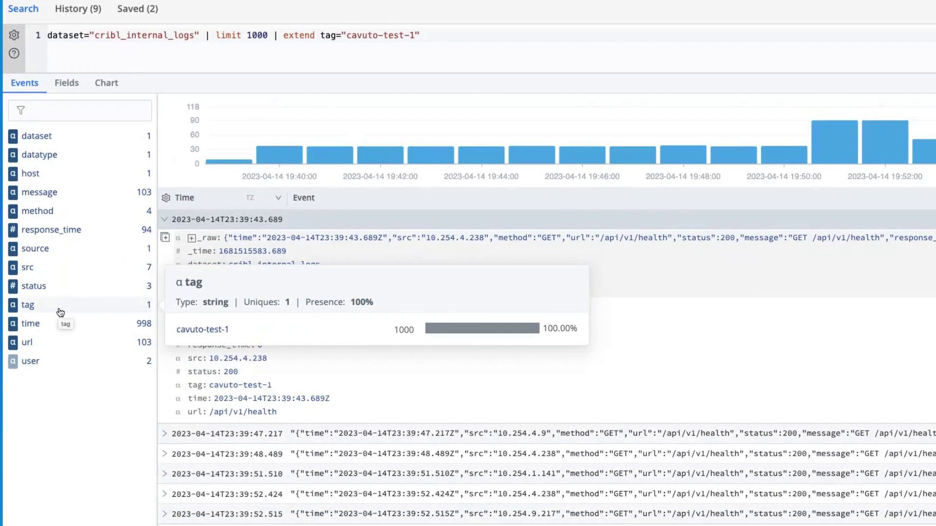
{"action": "left_click", "coordinate": [67, 82]}
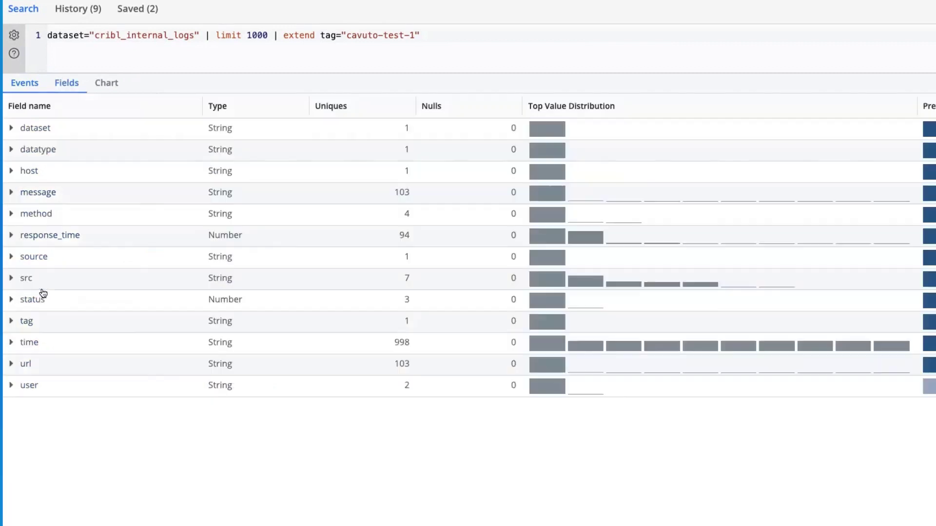
{"action": "left_click", "coordinate": [24, 320]}
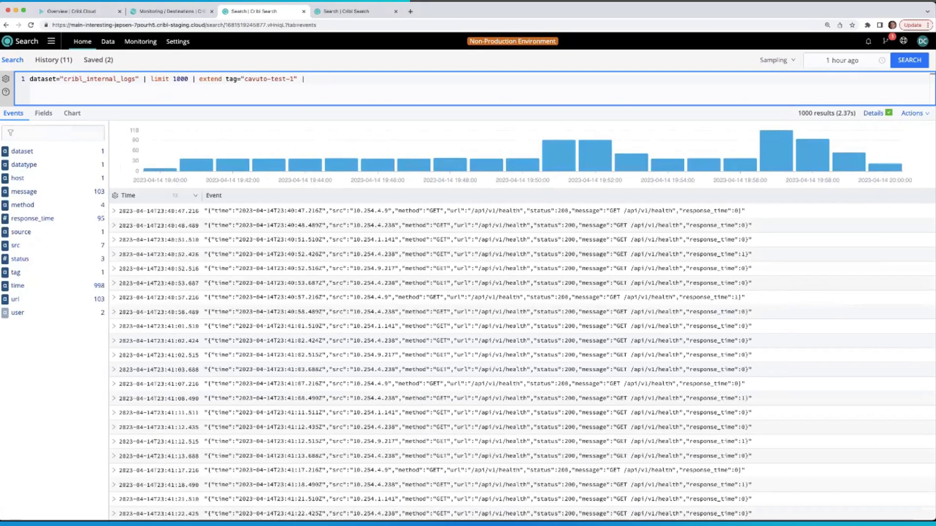
Append the send operator to the tagged cribl_internal_logs query and run it
{"action": "type", "text": "send"}
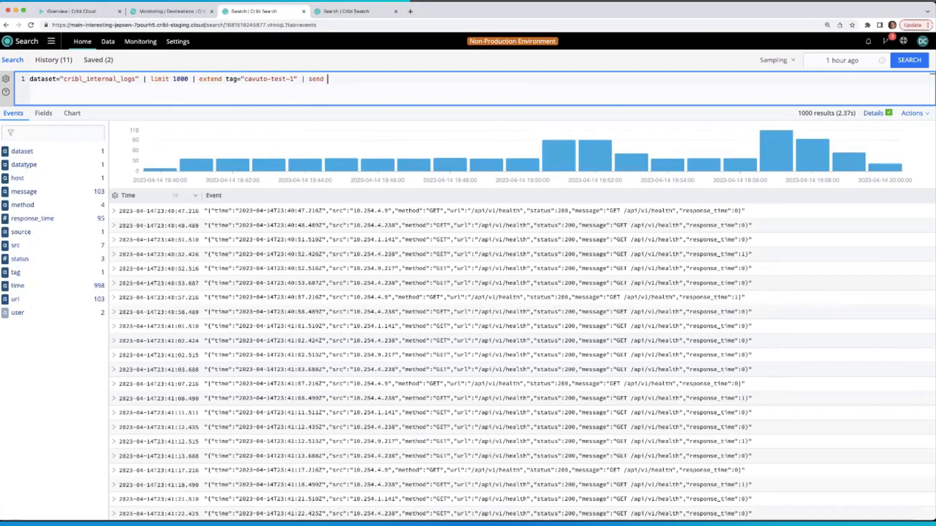
{"action": "key", "text": "Return"}
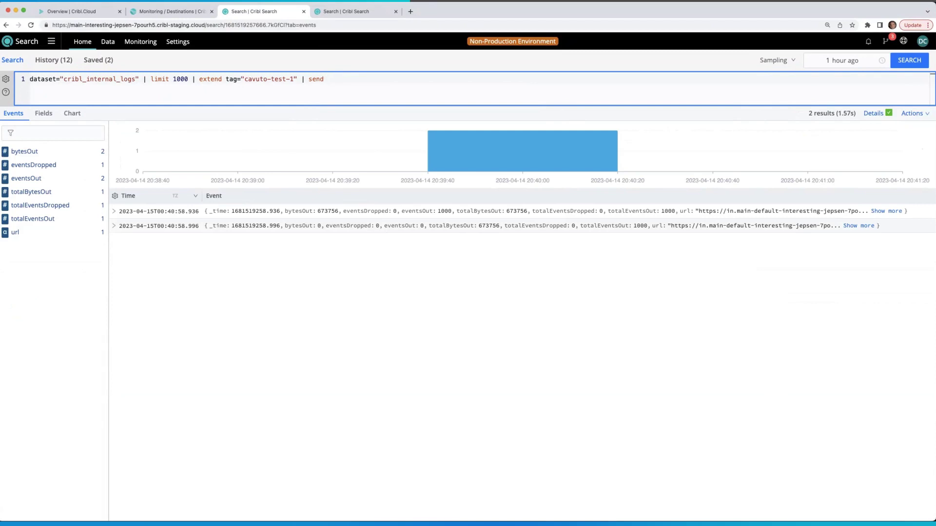
Run the data_lake_dataset_20230414 query without its limit over All Time and inspect the tag field's values
{"action": "key", "text": "ctrl+Tab"}
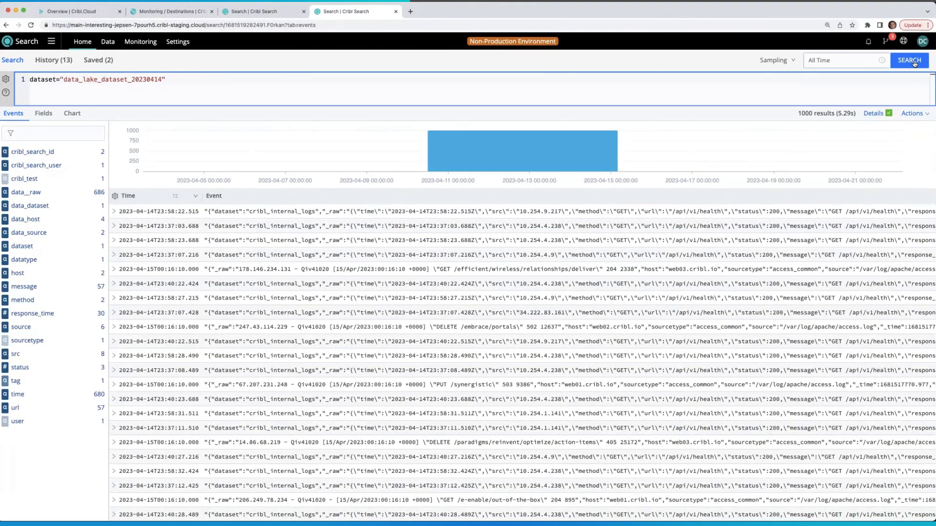
{"action": "left_click", "coordinate": [913, 61]}
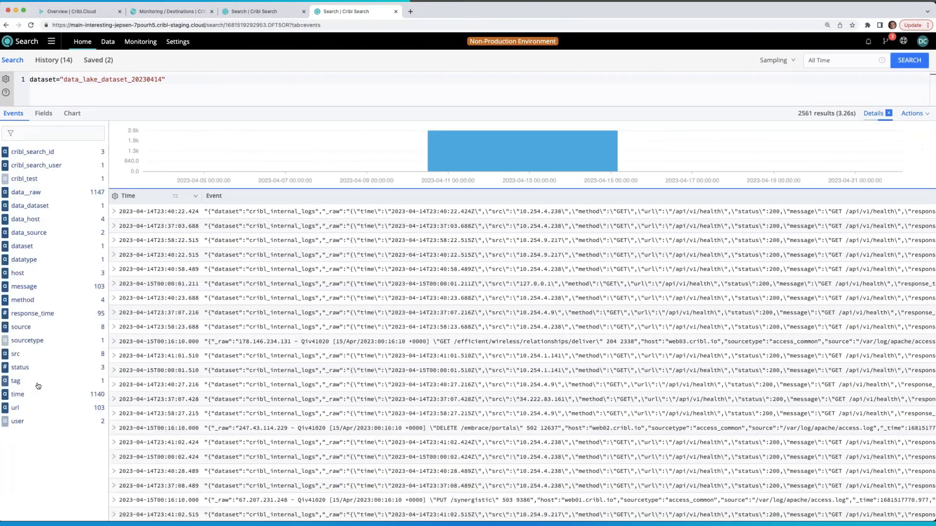
{"action": "left_click", "coordinate": [37, 384]}
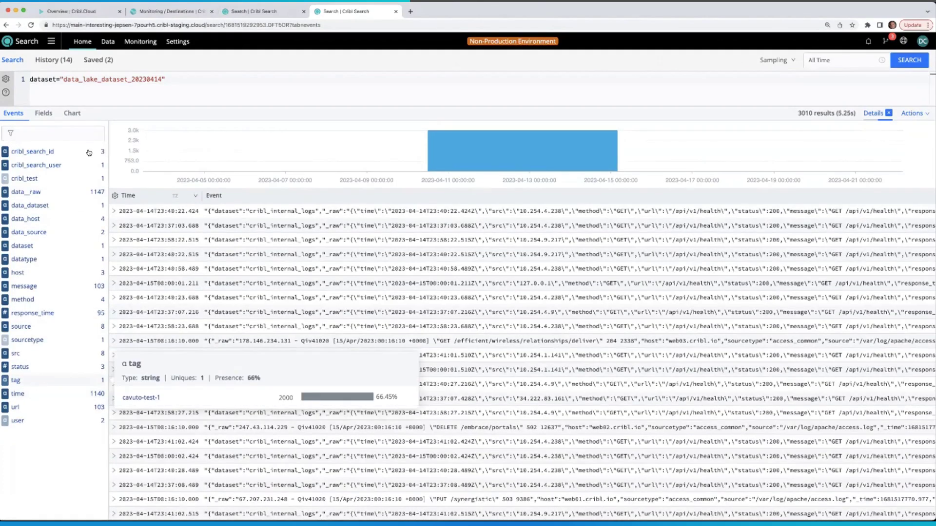
Add the quoted term of the user's surname followed by "-test-1" to the data_lake_dataset_20230414 query, run it and inspect the tag field
{"action": "left_click", "coordinate": [172, 83]}
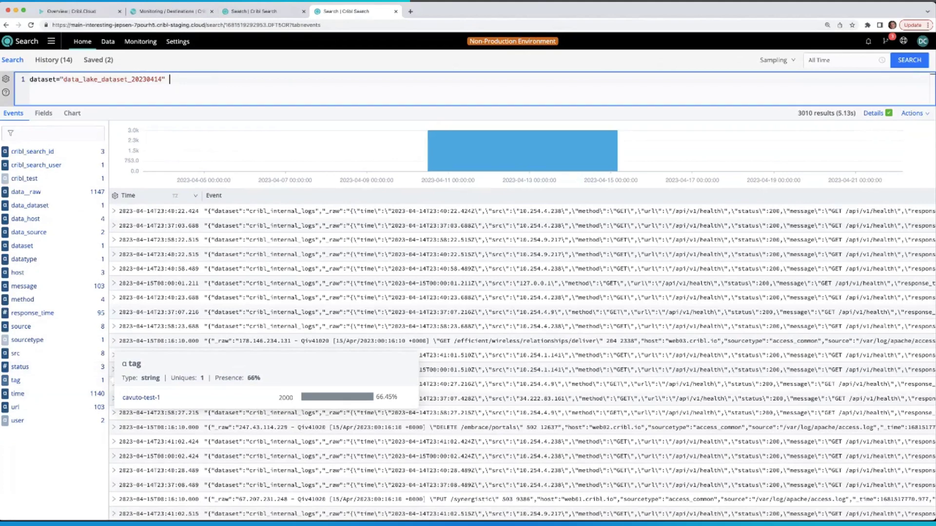
{"action": "type", "text": "ca"}
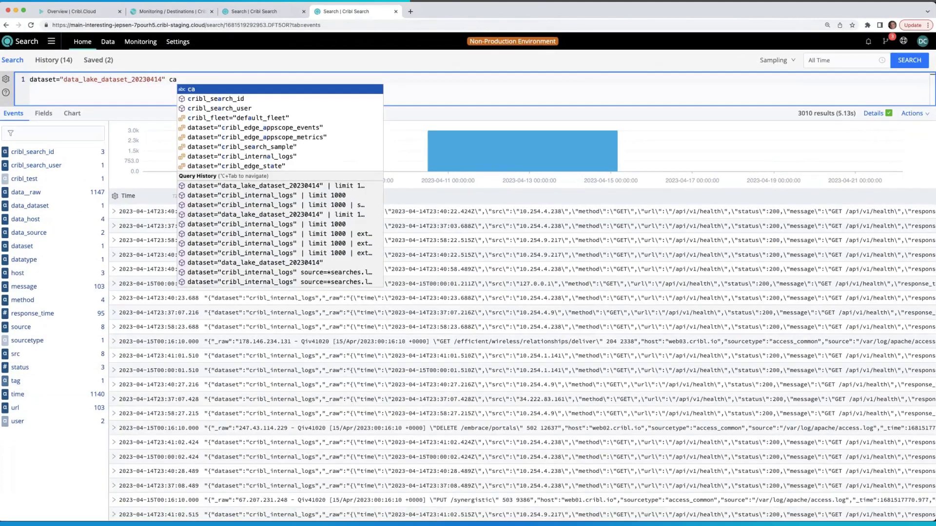
{"action": "type", "text": "vuto-test-1"}
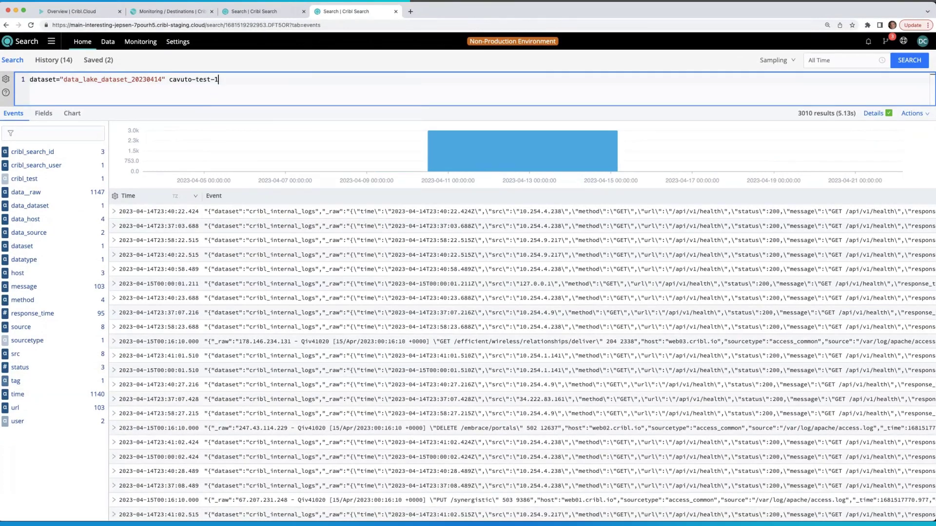
{"action": "left_click", "coordinate": [208, 80]}
{"action": "left_click", "coordinate": [170, 79]}
{"action": "type", "text": "\""}
{"action": "key", "text": "Return"}
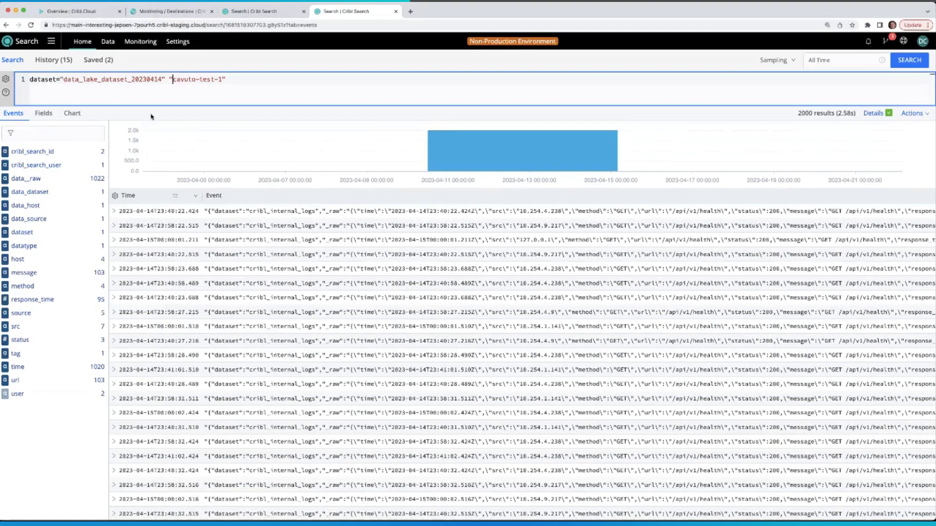
{"action": "left_click", "coordinate": [57, 356]}
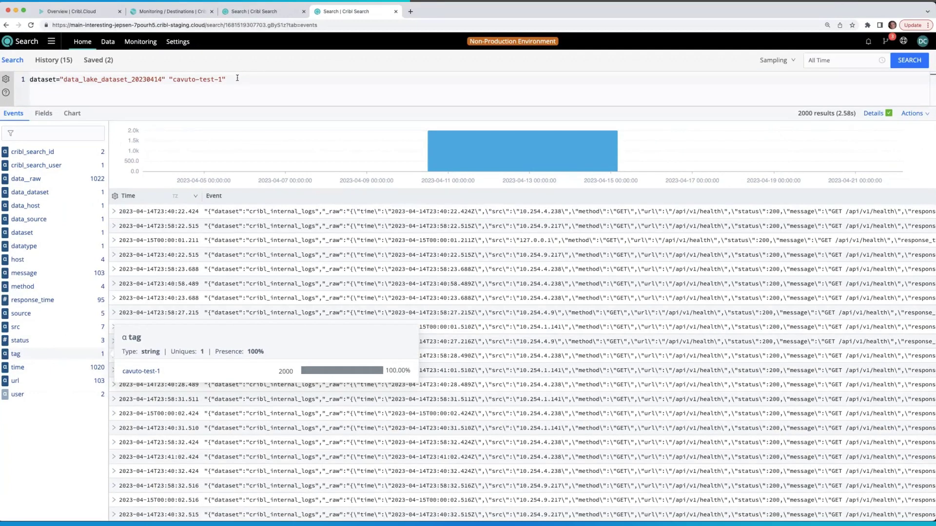
{"action": "left_click", "coordinate": [240, 78]}
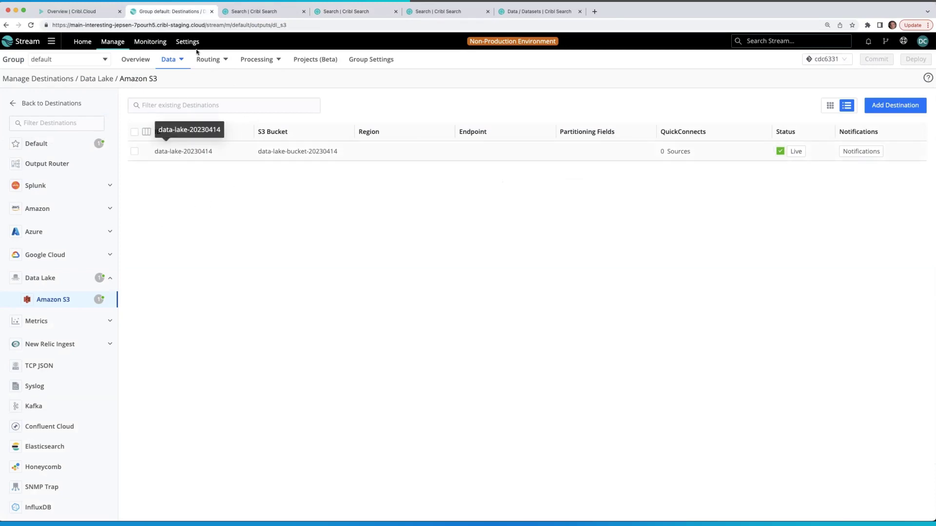
Partition the data-lake-20230414 destination in Cribl Stream by tag, and commit and deploy with the message "adding tag partition to data lake"
{"action": "left_click", "coordinate": [183, 151]}
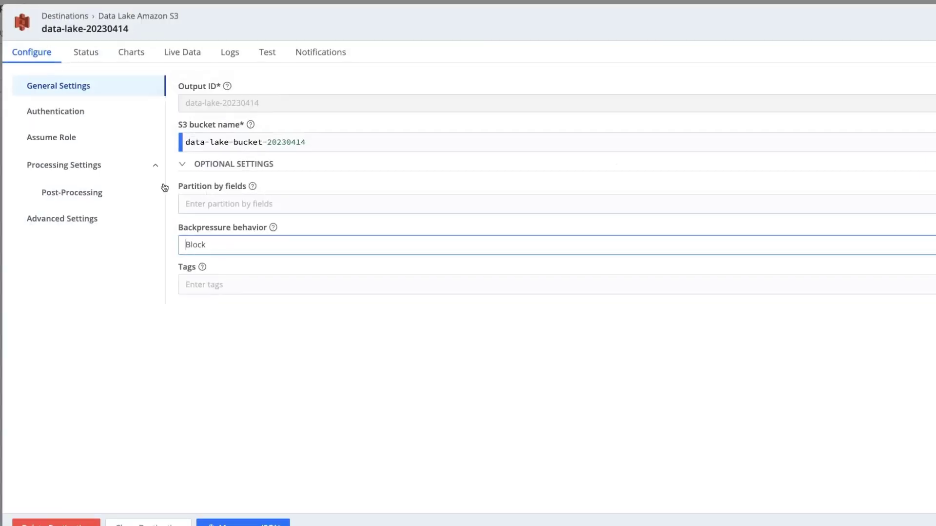
{"action": "left_click", "coordinate": [247, 204]}
{"action": "type", "text": "tag"}
{"action": "key", "text": "Return"}
{"action": "key", "text": "Escape"}
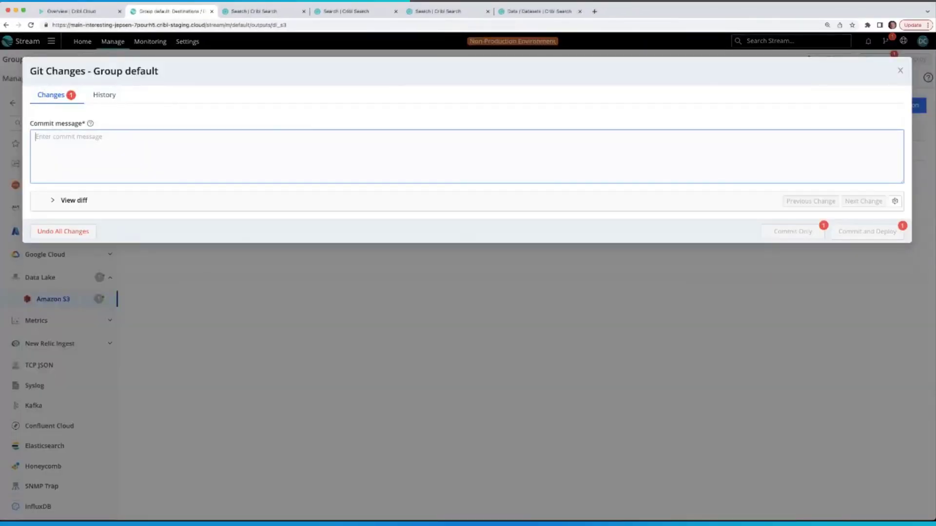
{"action": "type", "text": "adding tag partition to data lake"}
{"action": "left_click", "coordinate": [874, 231]}
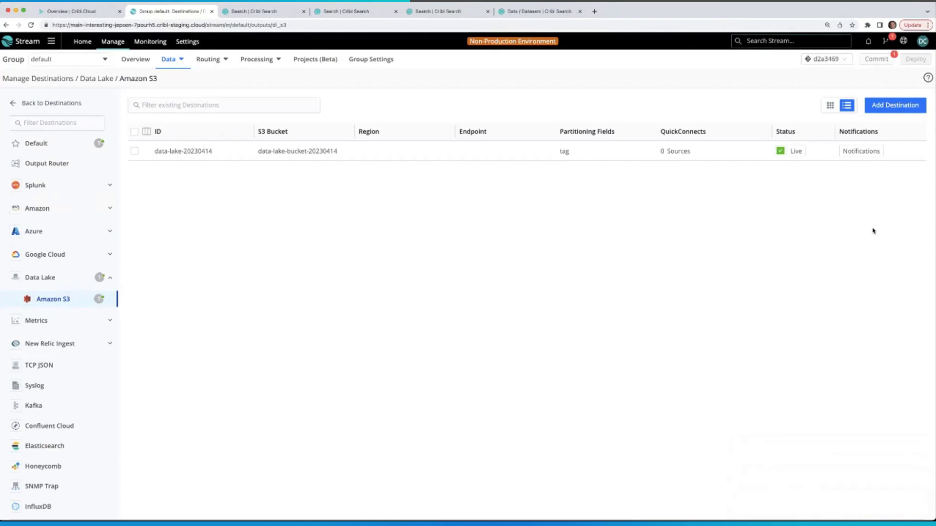
In the cribl_internal_logs search, set the tag to the user's surname followed by "-test-3", remove the send operator and run it
{"action": "key", "text": "ctrl+Tab"}
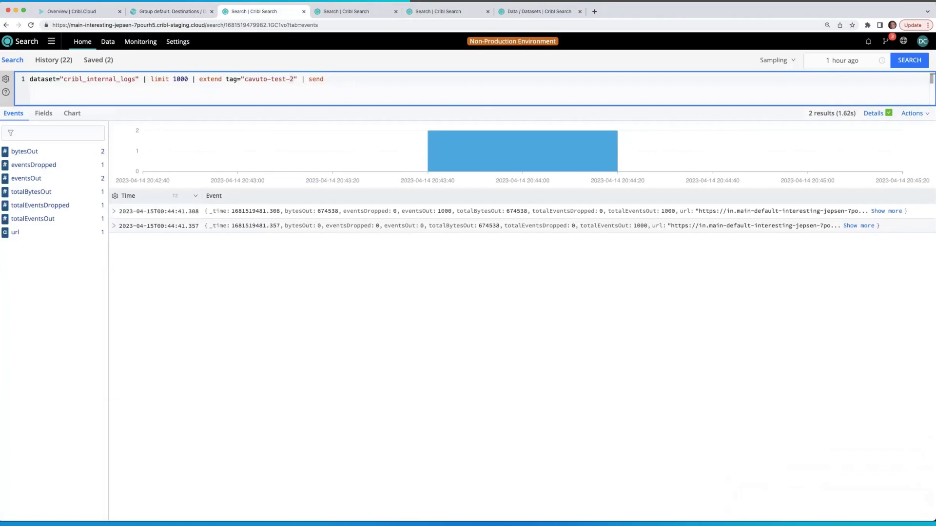
{"action": "key", "text": "BackSpace"}
{"action": "type", "text": "3"}
{"action": "key", "text": "shift+alt+Left"}
{"action": "key", "text": "shift+alt+Left"}
{"action": "key", "text": "BackSpace"}
{"action": "key", "text": "Return"}
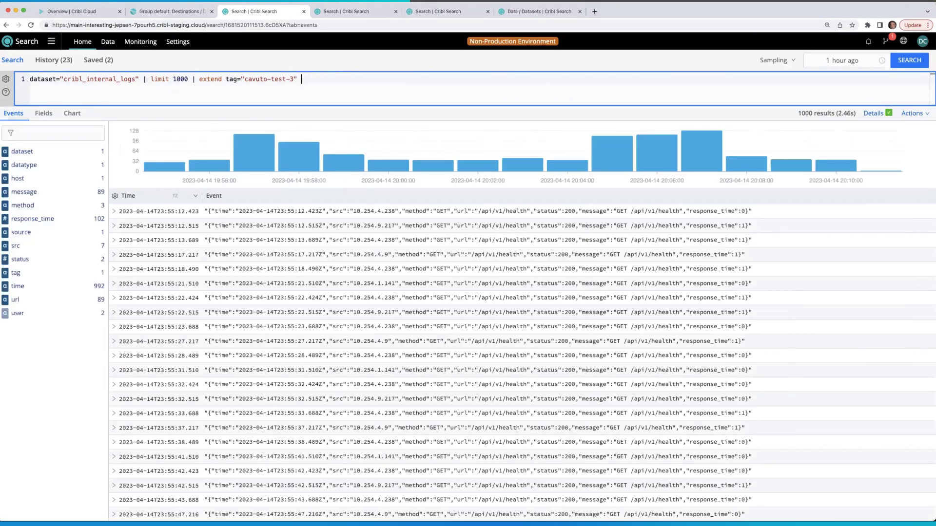
Remove the limit 1000 clause from the tagged cribl_internal_logs query
{"action": "key", "text": "alt+Left"}
{"action": "key", "text": "alt+Left"}
{"action": "key", "text": "alt+Left"}
{"action": "key", "text": "alt+Left"}
{"action": "key", "text": "alt+Left"}
{"action": "key", "text": "alt+Left"}
{"action": "key", "text": "alt+Left"}
{"action": "key", "text": "alt+Left"}
{"action": "key", "text": "alt+Left"}
{"action": "key", "text": "alt+Left"}
{"action": "key", "text": "alt+Left"}
{"action": "key", "text": "alt+Left"}
{"action": "key", "text": "shift+Right"}
{"action": "key", "text": "shift+Right"}
{"action": "key", "text": "shift+Right"}
{"action": "key", "text": "shift+Right"}
{"action": "key", "text": "shift+Right"}
{"action": "key", "text": "shift+Right"}
{"action": "key", "text": "shift+Right"}
{"action": "key", "text": "shift+Right"}
{"action": "key", "text": "shift+Right"}
{"action": "key", "text": "shift+Right"}
{"action": "key", "text": "BackSpace"}
{"action": "key", "text": "BackSpace"}
{"action": "key", "text": "BackSpace"}
{"action": "key", "text": "BackSpace"}
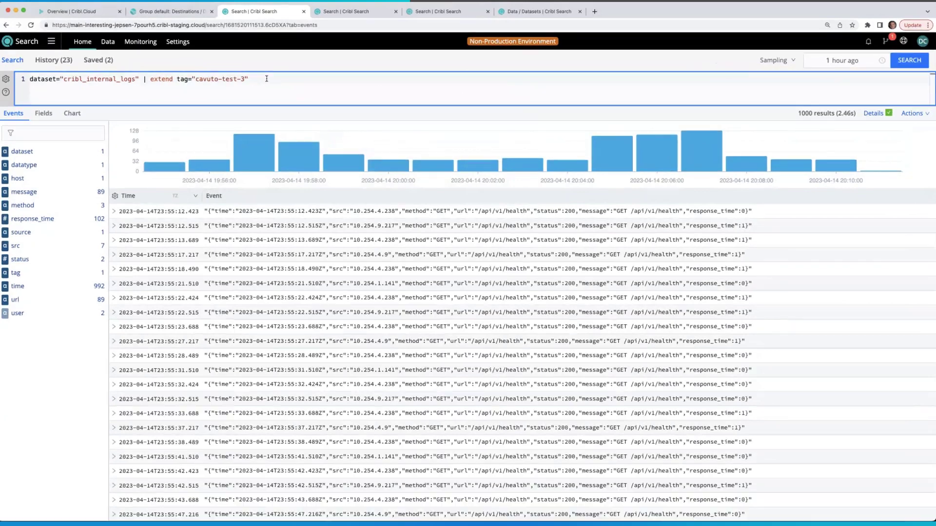
Try to send the results of the unlimited cribl_internal_logs query by appending the send operator and running it
{"action": "type", "text": "| send"}
{"action": "key", "text": "Return"}
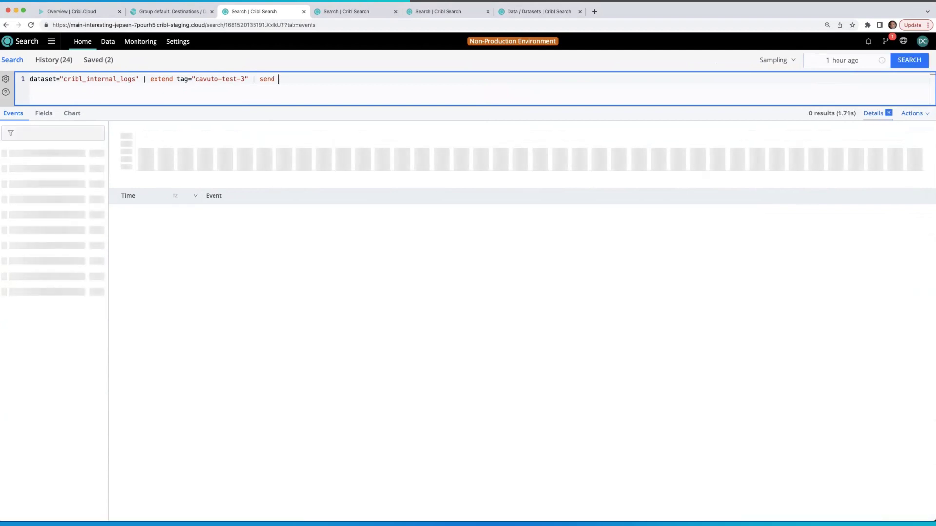
Run the unlimited cribl_internal_logs query without the send operator and inspect the tag field's values
{"action": "left_click_drag", "start_coordinate": [279, 79], "coordinate": [249, 79]}
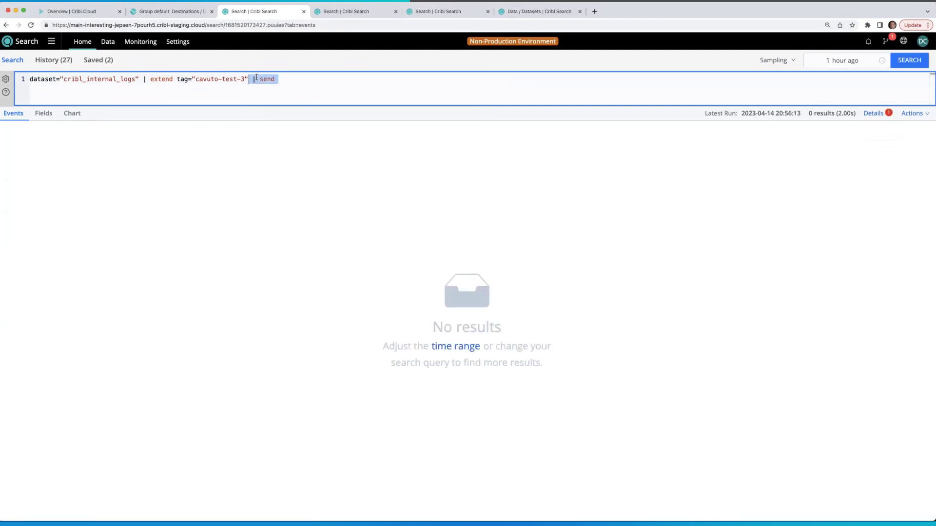
{"action": "key", "text": "BackSpace"}
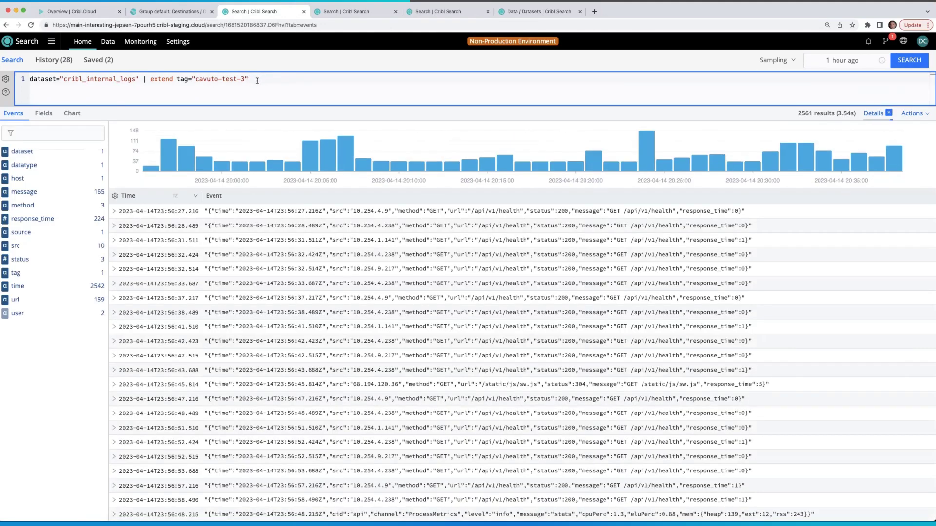
{"action": "scroll", "coordinate": [62, 346], "scroll_direction": "down", "scroll_amount": 15}
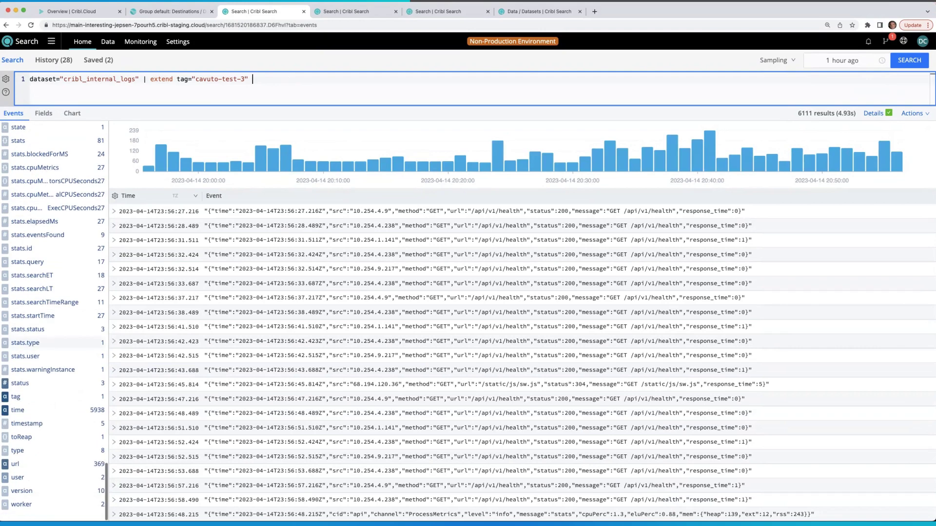
{"action": "left_click", "coordinate": [16, 397]}
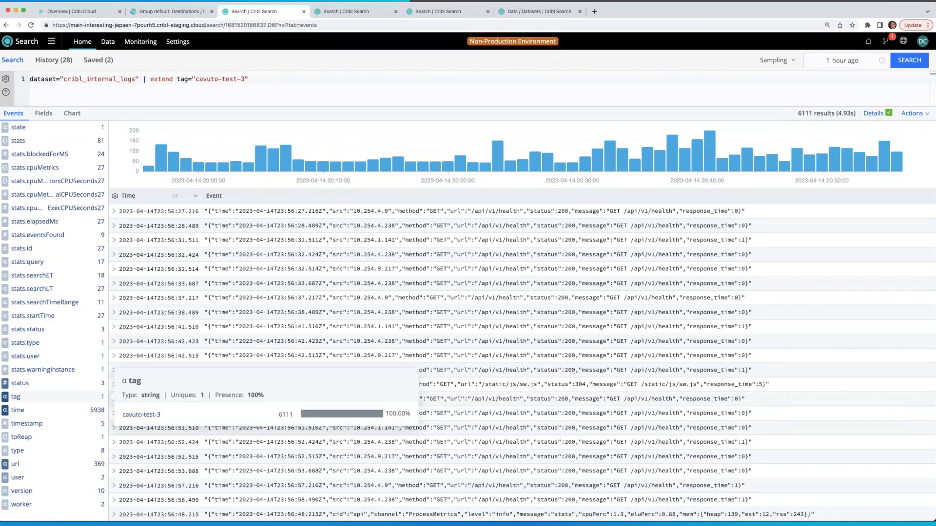
Append the send operator to the unlimited cribl_internal_logs query again and run it
{"action": "left_click", "coordinate": [292, 83]}
{"action": "type", "text": "| send"}
{"action": "key", "text": "Return"}
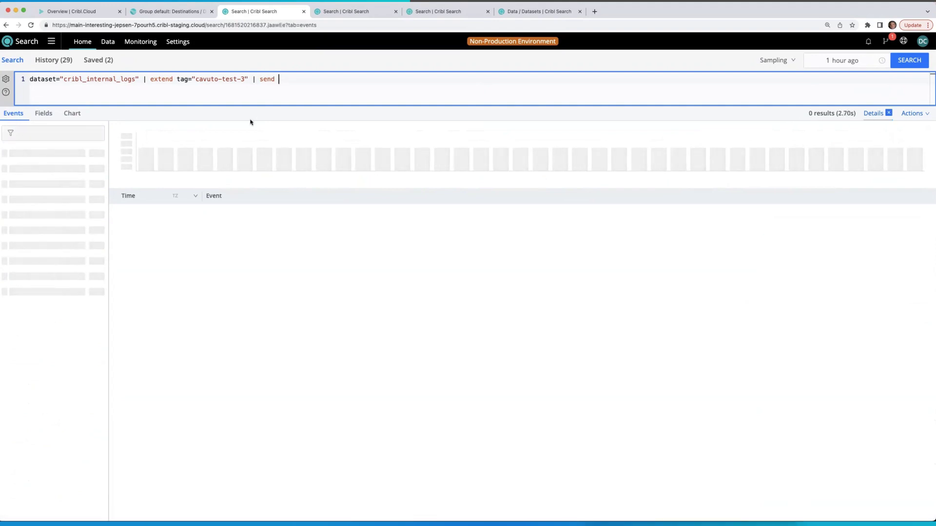
In the data_lake_dataset_20230414 search, replace the quoted term with a tag= filter on the user's surname followed by "-test-3" and run it
{"action": "left_click", "coordinate": [347, 12]}
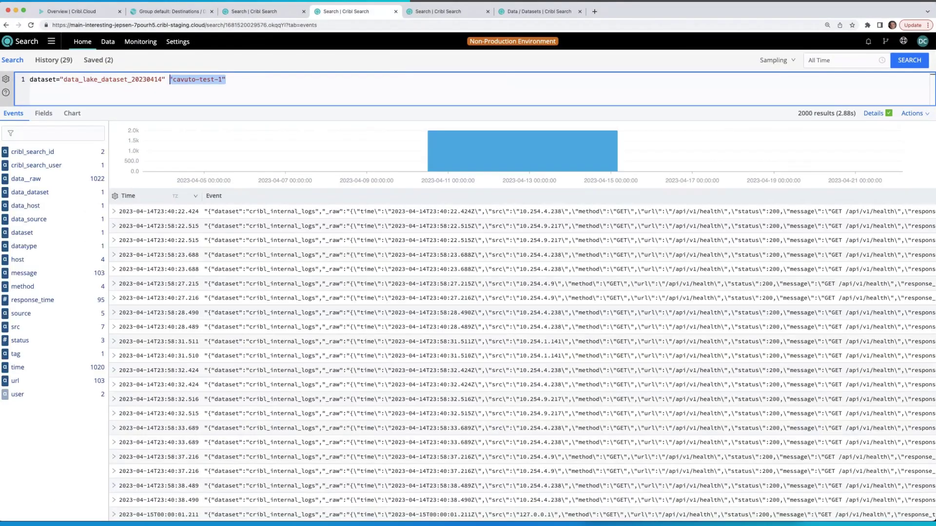
{"action": "type", "text": "tag=\"cavuto-test-3\""}
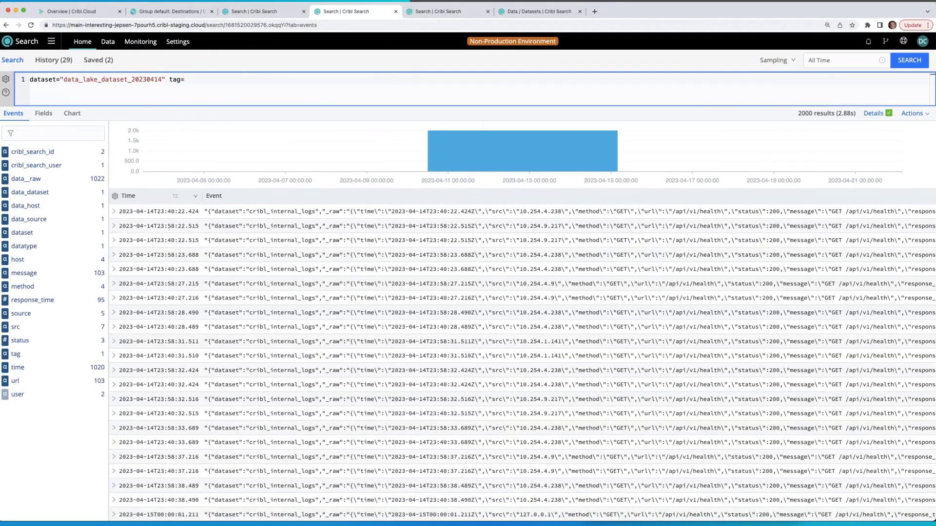
{"action": "key", "text": "Return"}
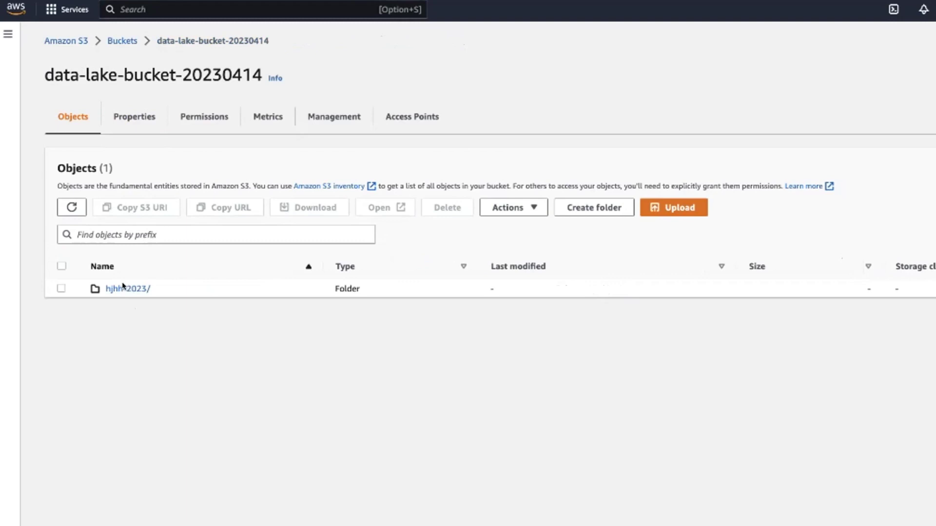
In Amazon S3, browse data-lake-bucket-20230414 down through the folders hjhh-2023/, aj-04/, bh-15/ and cd-00/
{"action": "left_click", "coordinate": [125, 287]}
{"action": "left_click", "coordinate": [124, 286]}
{"action": "left_click", "coordinate": [123, 282]}
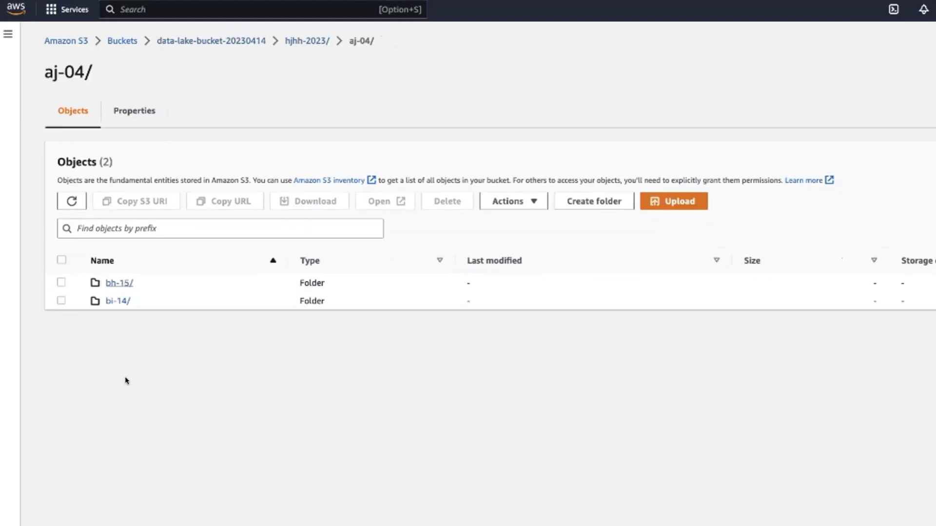
{"action": "left_click", "coordinate": [133, 360]}
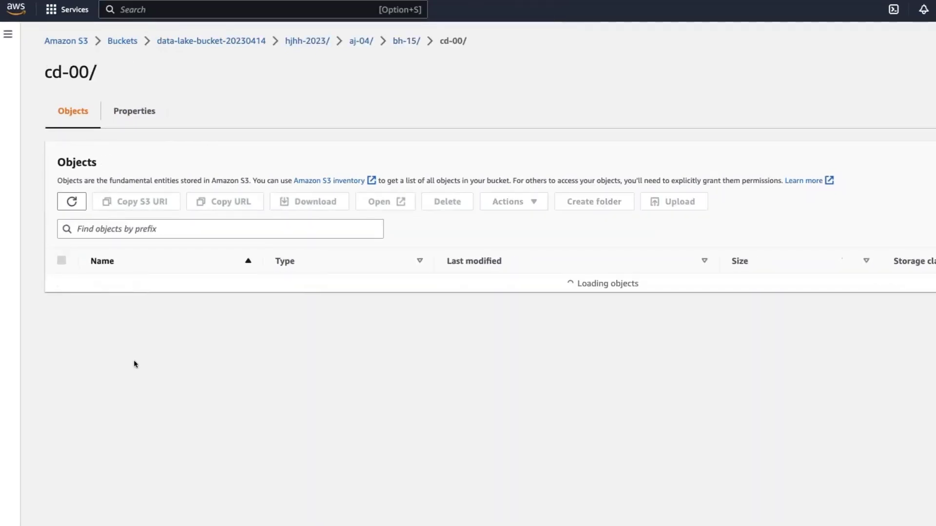